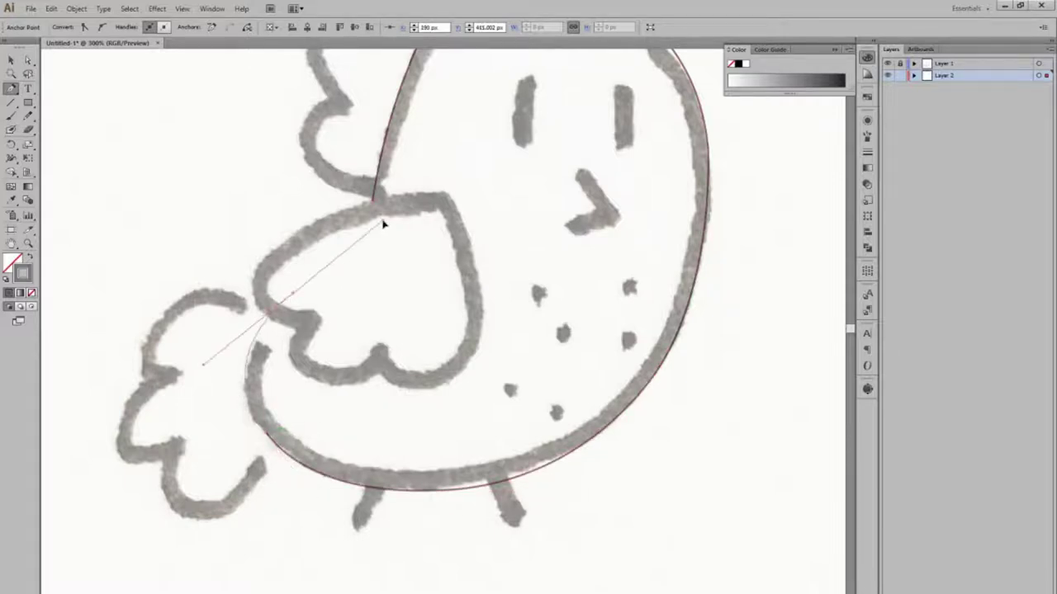
Step: Swap the closed body outline's stroke and fill so that it becomes a red filled shape without a stroke
{"action": "scroll", "coordinate": [349, 247], "scroll_direction": "up", "scroll_amount": 3}
{"action": "key", "text": "v"}
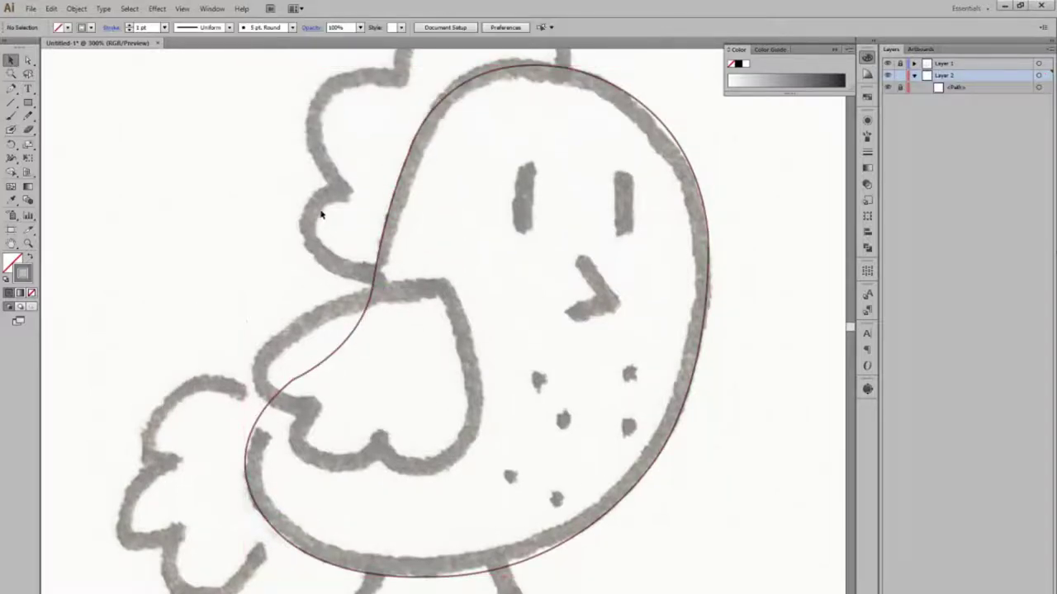
{"action": "left_click", "coordinate": [867, 137]}
{"action": "left_click", "coordinate": [29, 258]}
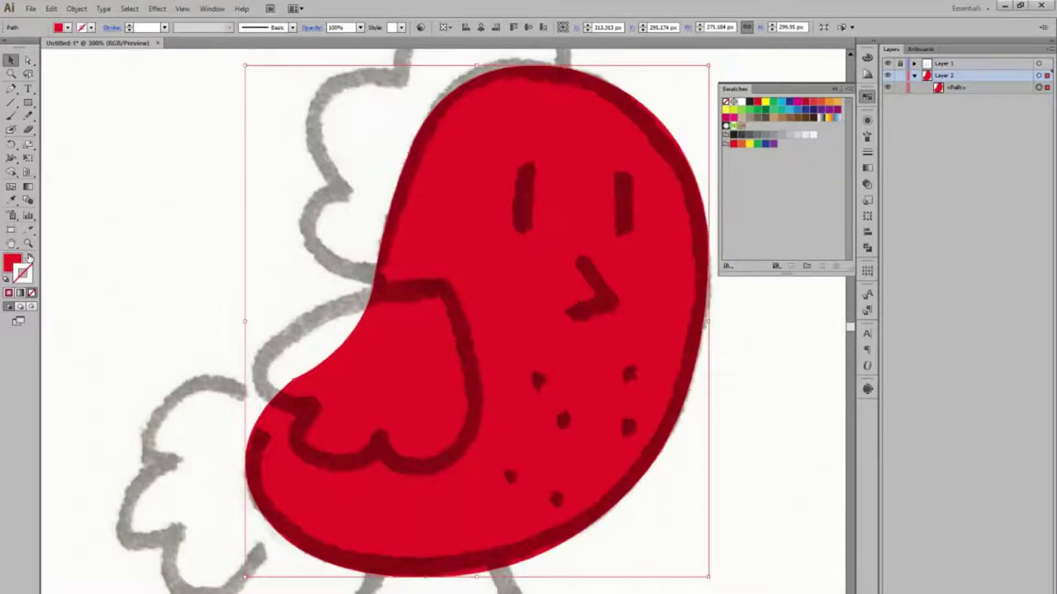
Step: Try a rough textured brush and a 3.00 brush from the Bristle Brush Library on the body's stroke
{"action": "left_click", "coordinate": [866, 184]}
{"action": "left_click", "coordinate": [784, 169]}
{"action": "left_click", "coordinate": [732, 198]}
{"action": "mouse_move", "coordinate": [767, 261]}
{"action": "left_click", "coordinate": [877, 262]}
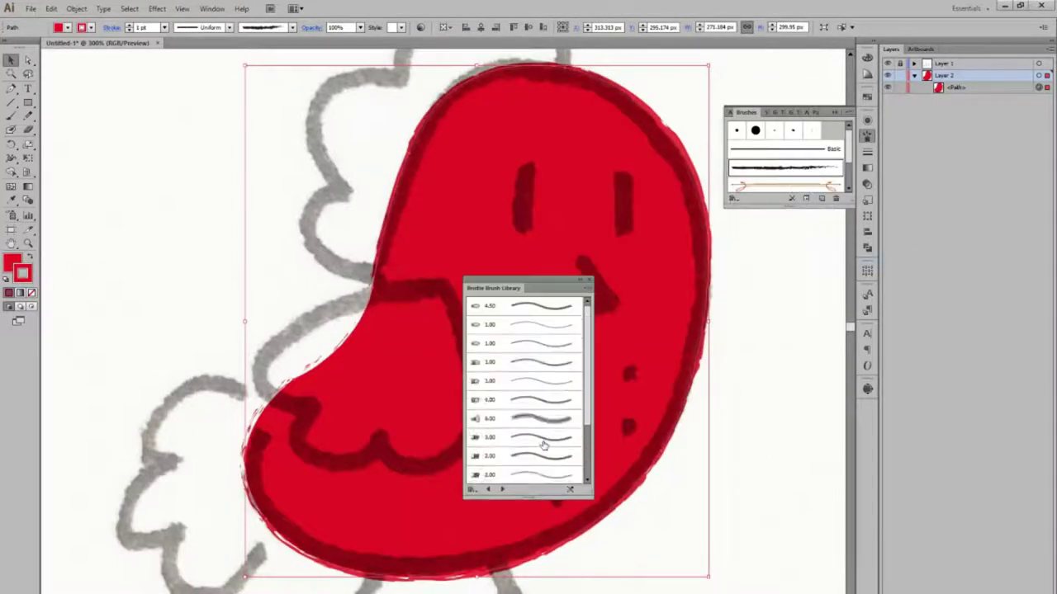
{"action": "left_click", "coordinate": [543, 438]}
Step: Try ink brushes from the Artistic_Ink library on the body's stroke and close the library
{"action": "left_click", "coordinate": [732, 198]}
{"action": "mouse_move", "coordinate": [761, 238]}
{"action": "left_click", "coordinate": [873, 262]}
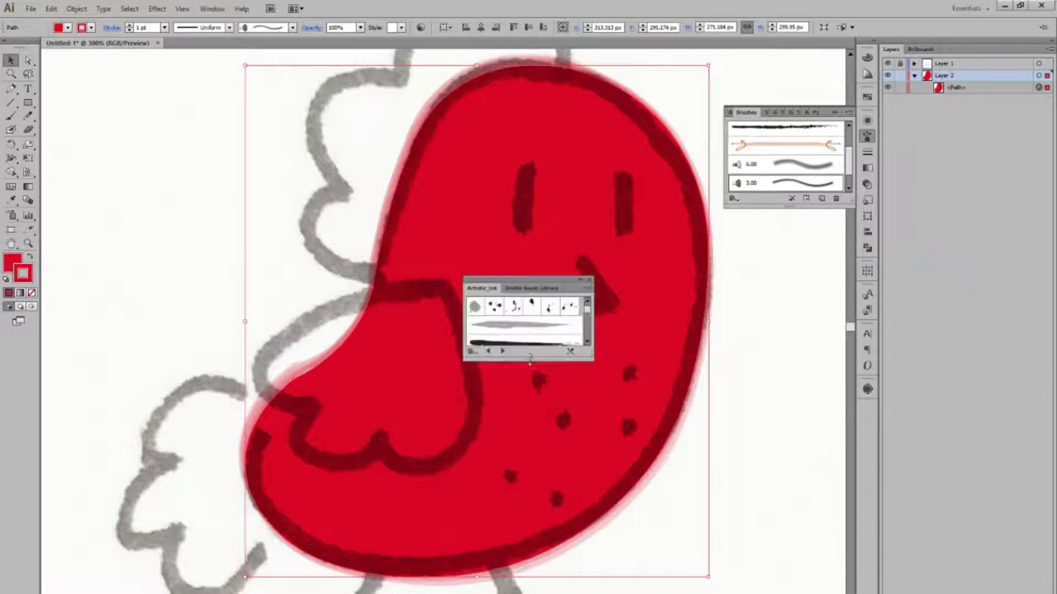
{"action": "left_click_drag", "start_coordinate": [530, 356], "coordinate": [530, 520]}
{"action": "left_click", "coordinate": [523, 349]}
{"action": "left_click", "coordinate": [524, 337]}
{"action": "left_click", "coordinate": [588, 281]}
Step: Try two brushes from the Artistic_Paintbrush library on the body's stroke and close the library
{"action": "left_click", "coordinate": [732, 198]}
{"action": "mouse_move", "coordinate": [757, 241]}
{"action": "left_click", "coordinate": [872, 274]}
{"action": "left_click_drag", "start_coordinate": [530, 363], "coordinate": [530, 540]}
{"action": "left_click", "coordinate": [523, 420]}
{"action": "left_click", "coordinate": [523, 437]}
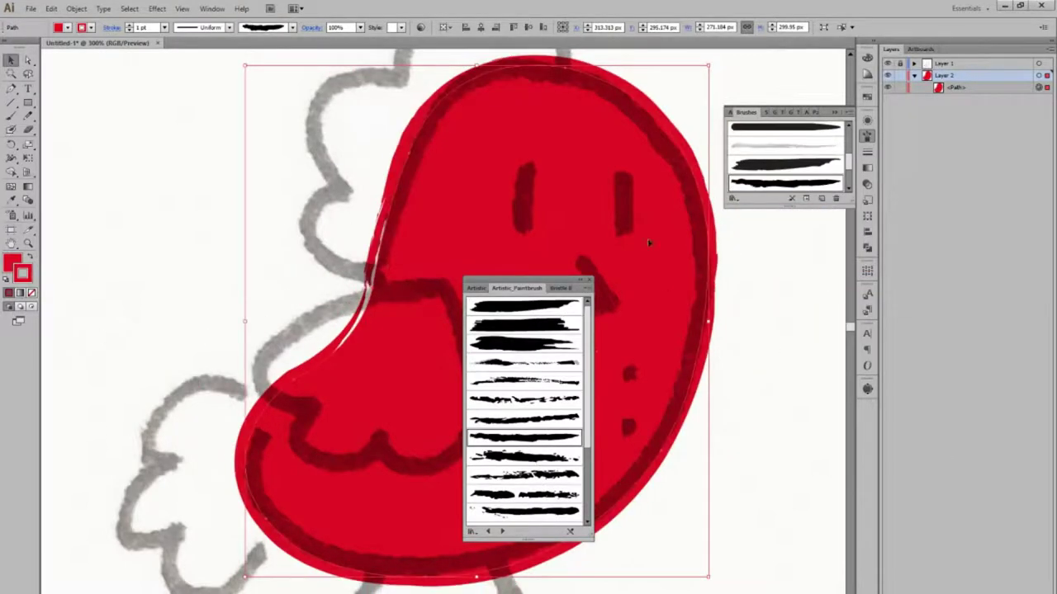
{"action": "left_click", "coordinate": [589, 281]}
Step: Trace the scalloped crest behind the bird's head as a closed red shape with the Pen tool
{"action": "scroll", "coordinate": [774, 462], "scroll_direction": "up", "scroll_amount": 3}
{"action": "left_click", "coordinate": [151, 277]}
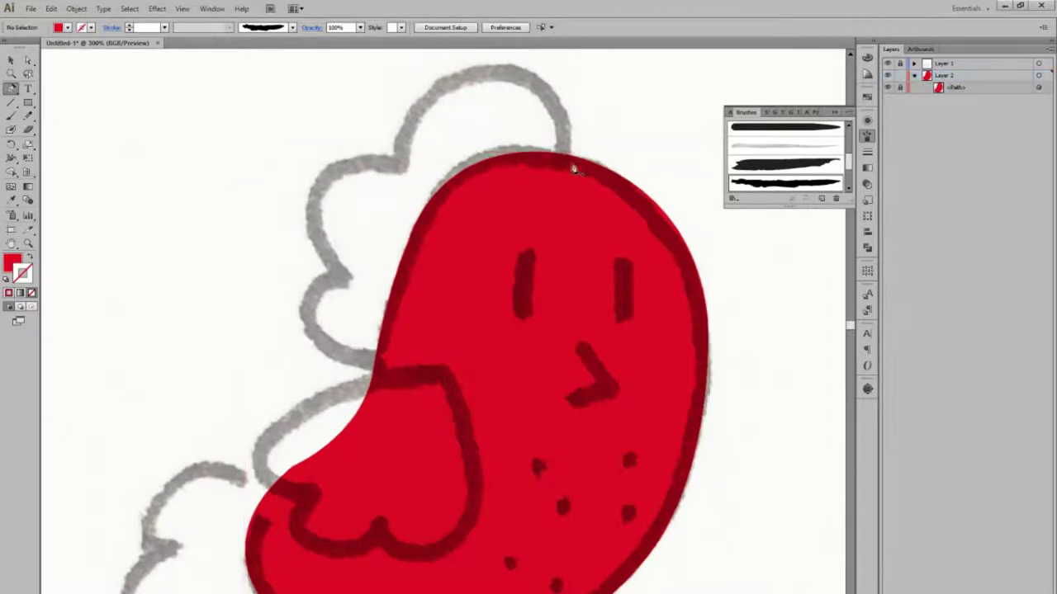
{"action": "scroll", "coordinate": [574, 169], "scroll_direction": "up", "scroll_amount": 3}
{"action": "left_click_drag", "start_coordinate": [574, 168], "coordinate": [518, 154]}
{"action": "left_click_drag", "start_coordinate": [435, 119], "coordinate": [435, 120]}
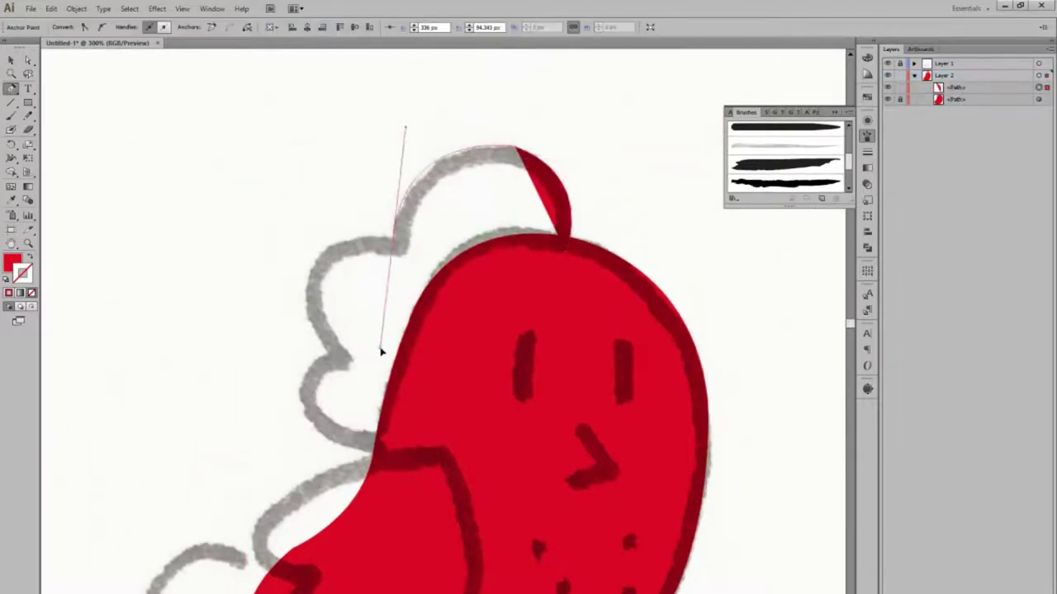
{"action": "left_click_drag", "start_coordinate": [380, 352], "coordinate": [372, 345]}
{"action": "left_click_drag", "start_coordinate": [285, 341], "coordinate": [366, 385]}
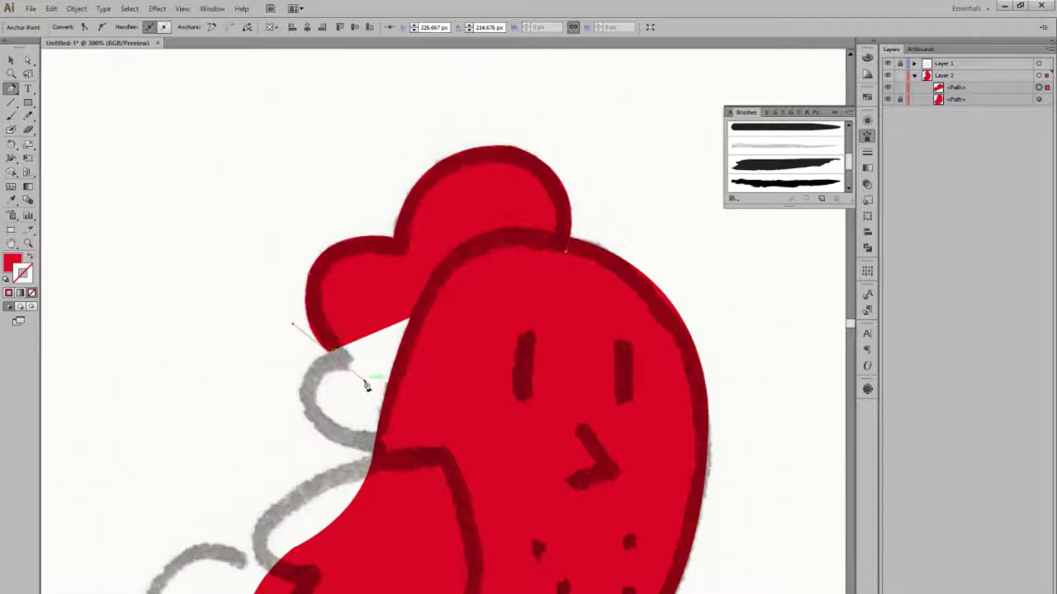
{"action": "left_click_drag", "start_coordinate": [302, 449], "coordinate": [302, 449]}
{"action": "left_click_drag", "start_coordinate": [381, 453], "coordinate": [463, 461]}
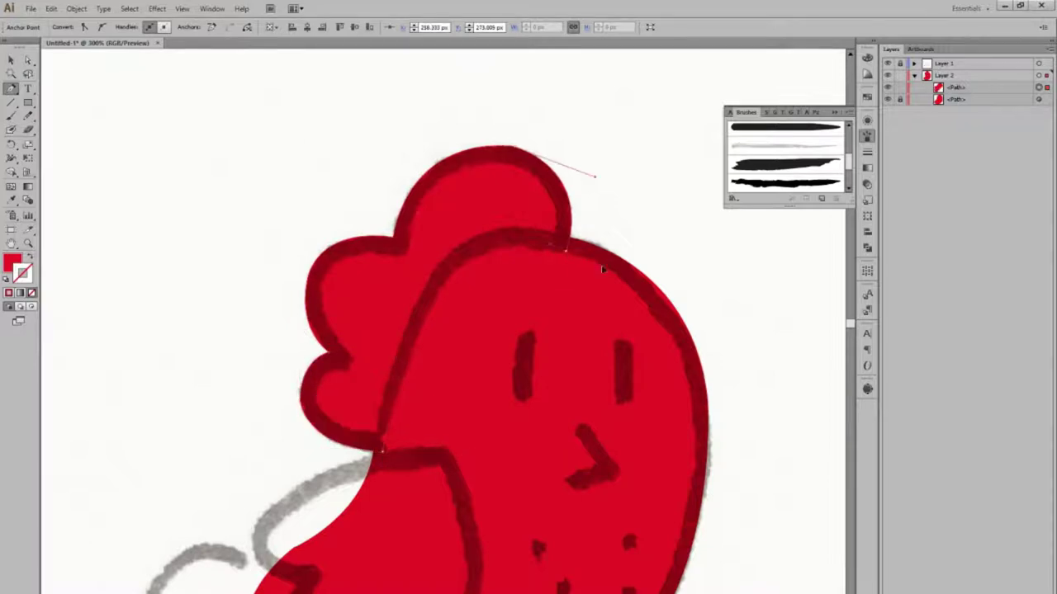
{"action": "left_click_drag", "start_coordinate": [712, 283], "coordinate": [712, 283]}
Step: Trace the three-lobed tail as a closed red shape that overlaps the rear of the body
{"action": "scroll", "coordinate": [495, 330], "scroll_direction": "down", "scroll_amount": 5}
{"action": "left_click", "coordinate": [273, 318]}
{"action": "left_click_drag", "start_coordinate": [202, 295], "coordinate": [130, 295]}
{"action": "left_click_drag", "start_coordinate": [142, 355], "coordinate": [172, 397]}
{"action": "left_click_drag", "start_coordinate": [123, 468], "coordinate": [196, 456]}
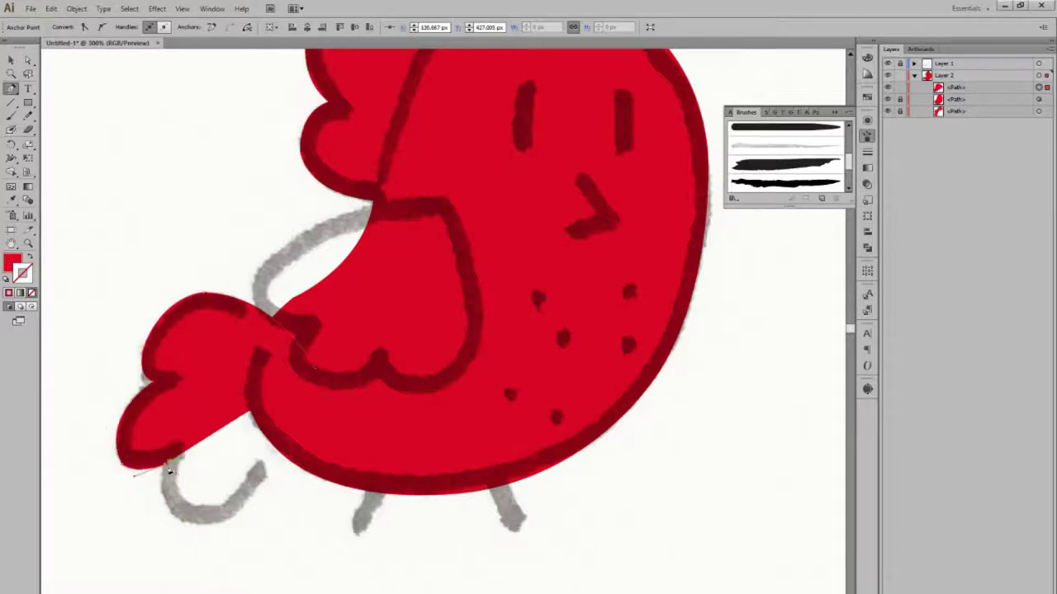
{"action": "left_click_drag", "start_coordinate": [214, 544], "coordinate": [215, 544]}
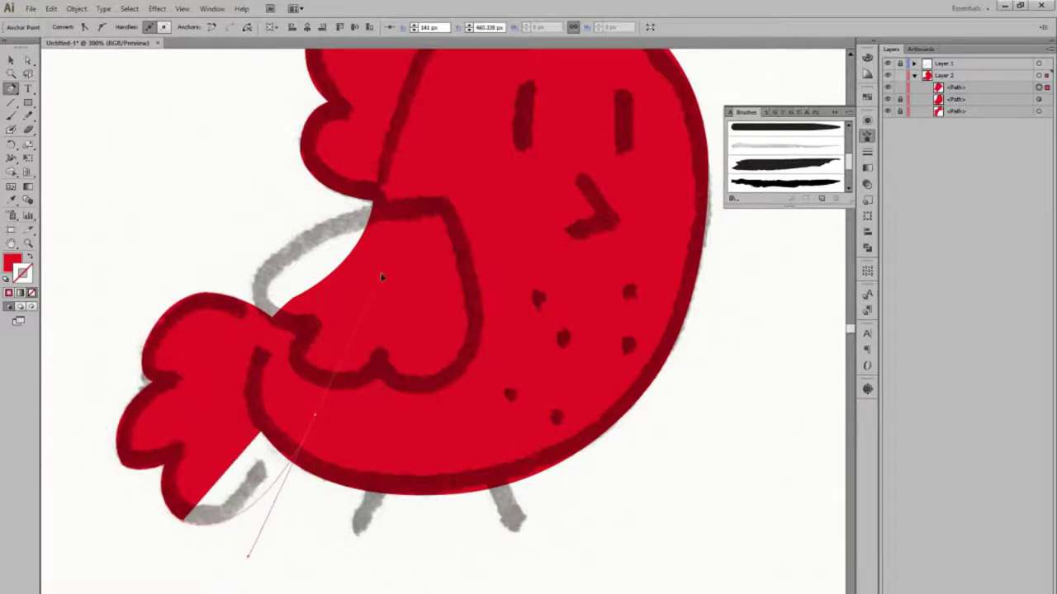
{"action": "left_click", "coordinate": [315, 415]}
{"action": "key", "text": "ctrl+shift+a"}
Step: Trace the scalloped wing over the sketch as a closed red shape with the Pen tool
{"action": "scroll", "coordinate": [691, 434], "scroll_direction": "up", "scroll_amount": 2}
{"action": "left_click", "coordinate": [446, 248]}
{"action": "left_click_drag", "start_coordinate": [294, 376], "coordinate": [299, 386]}
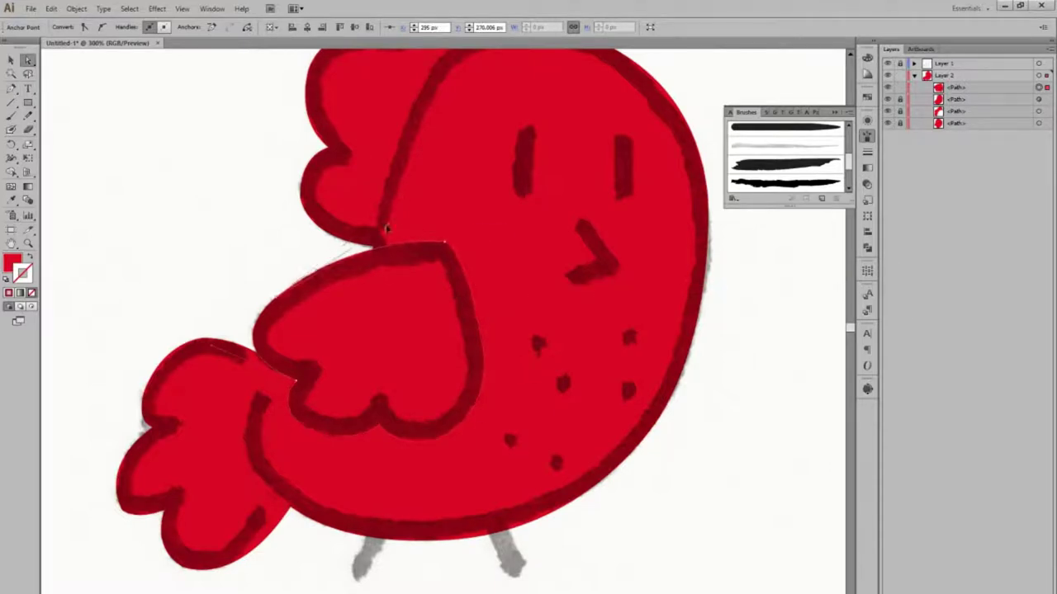
Step: Hide the sketch layer and switch all the bird shapes from red fills to red strokes
{"action": "left_click", "coordinate": [889, 64]}
{"action": "key", "text": "v"}
{"action": "key", "text": "ctrl+a"}
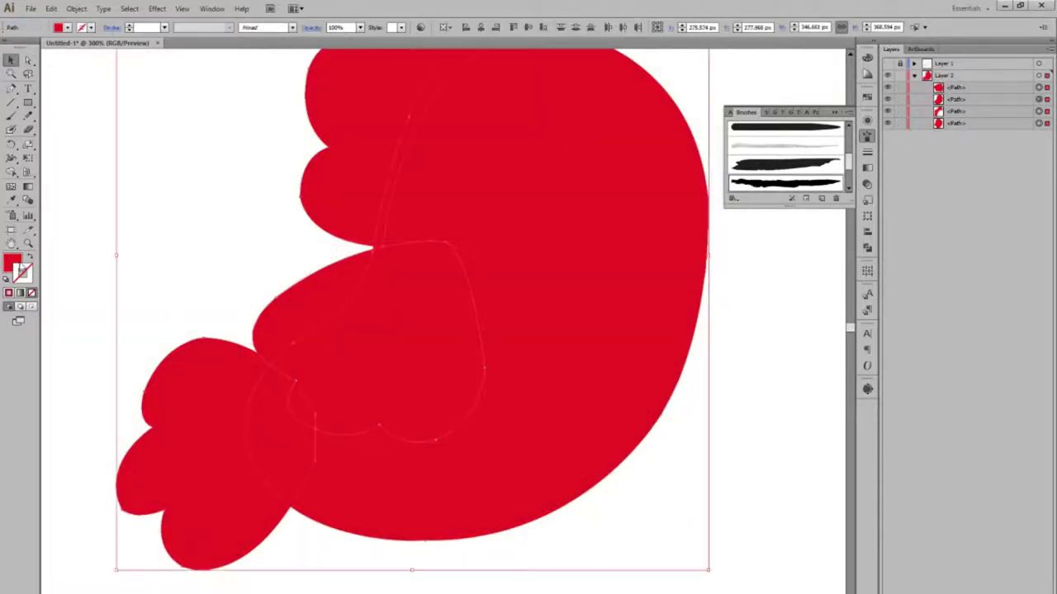
{"action": "key", "text": "shift+x"}
{"action": "left_click", "coordinate": [867, 152]}
{"action": "left_click", "coordinate": [487, 406]}
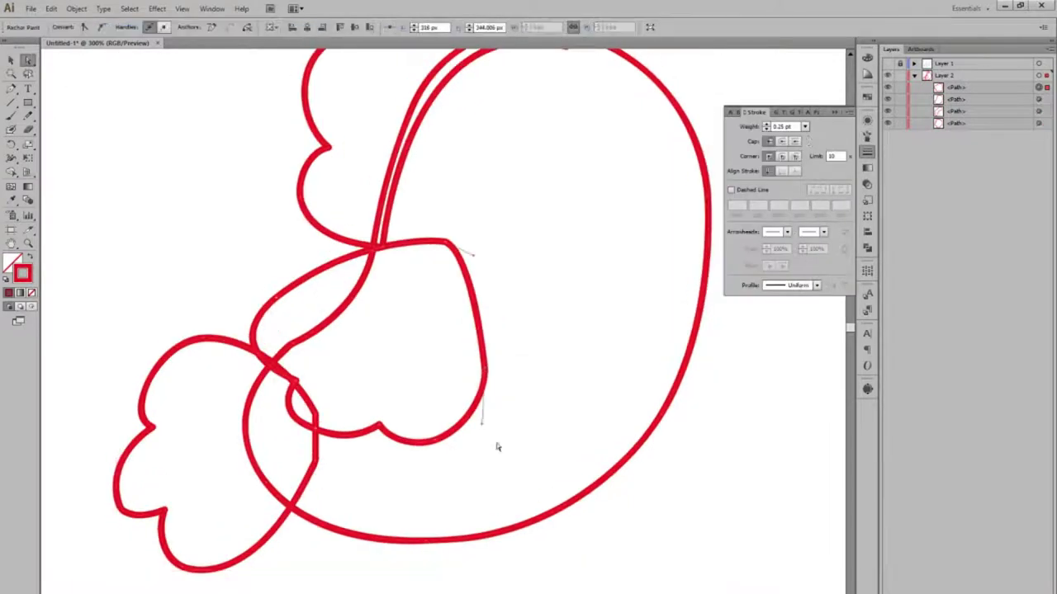
Step: Show the sketch layer and set the outlines' stroke weight to 0.5 pt
{"action": "scroll", "coordinate": [675, 513], "scroll_direction": "up", "scroll_amount": 3}
{"action": "left_click", "coordinate": [889, 64]}
{"action": "left_click", "coordinate": [804, 126]}
{"action": "left_click", "coordinate": [810, 153]}
Step: Draw the bird's two legs as straight red strokes over the sketch with the Pen tool
{"action": "scroll", "coordinate": [750, 470], "scroll_direction": "down", "scroll_amount": 4}
{"action": "key", "text": "p"}
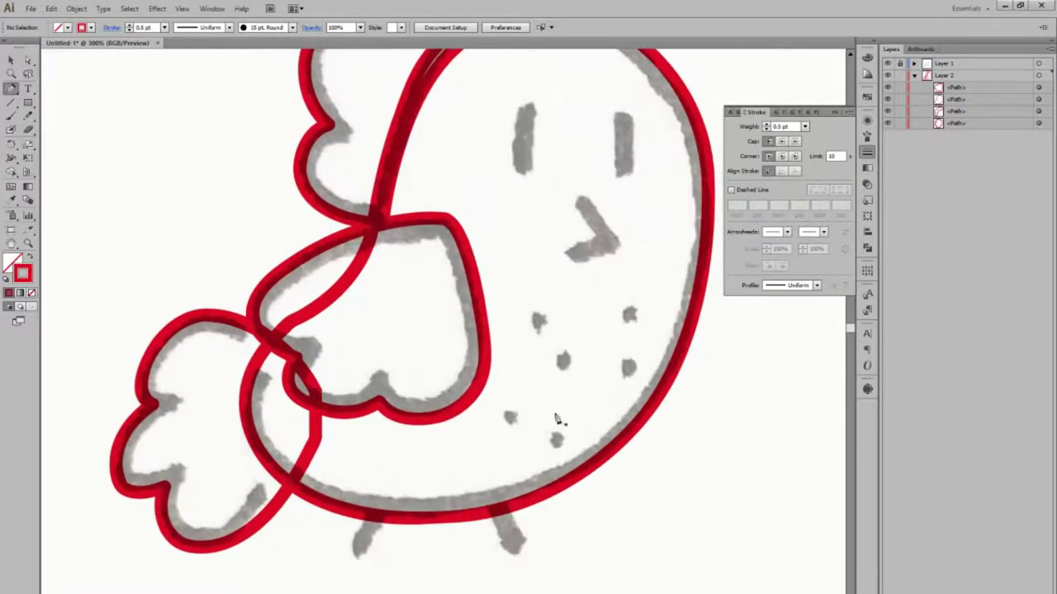
{"action": "left_click", "coordinate": [492, 488]}
{"action": "left_click", "coordinate": [519, 553]}
{"action": "left_click", "coordinate": [386, 493], "text": "ctrl"}
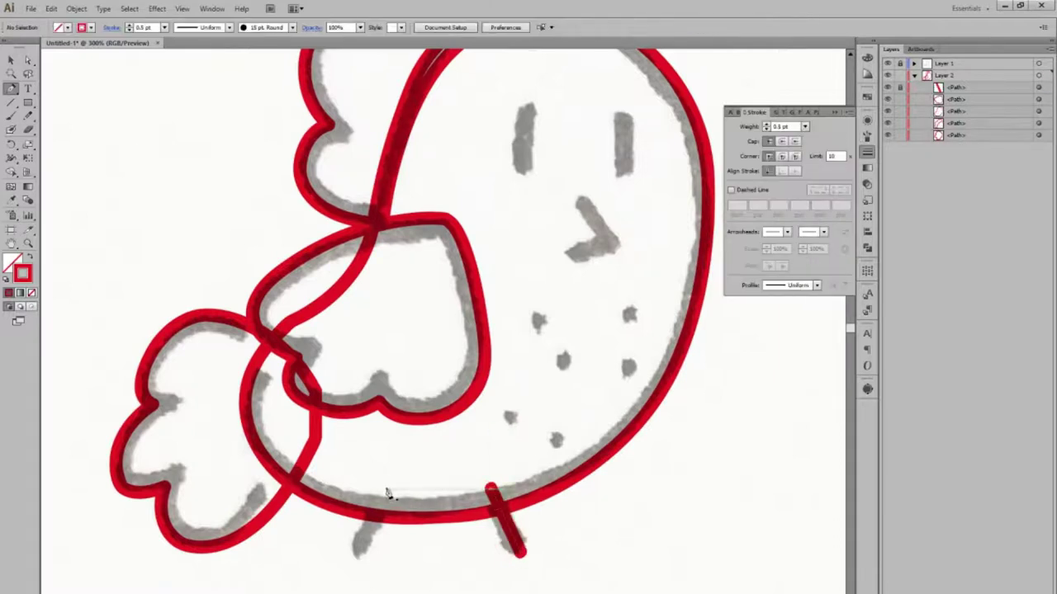
{"action": "left_click", "coordinate": [867, 136]}
{"action": "left_click", "coordinate": [867, 152]}
Step: Draw the beak as an open angled path over the sketch with a 0.5 pt stroke
{"action": "scroll", "coordinate": [605, 337], "scroll_direction": "up", "scroll_amount": 3}
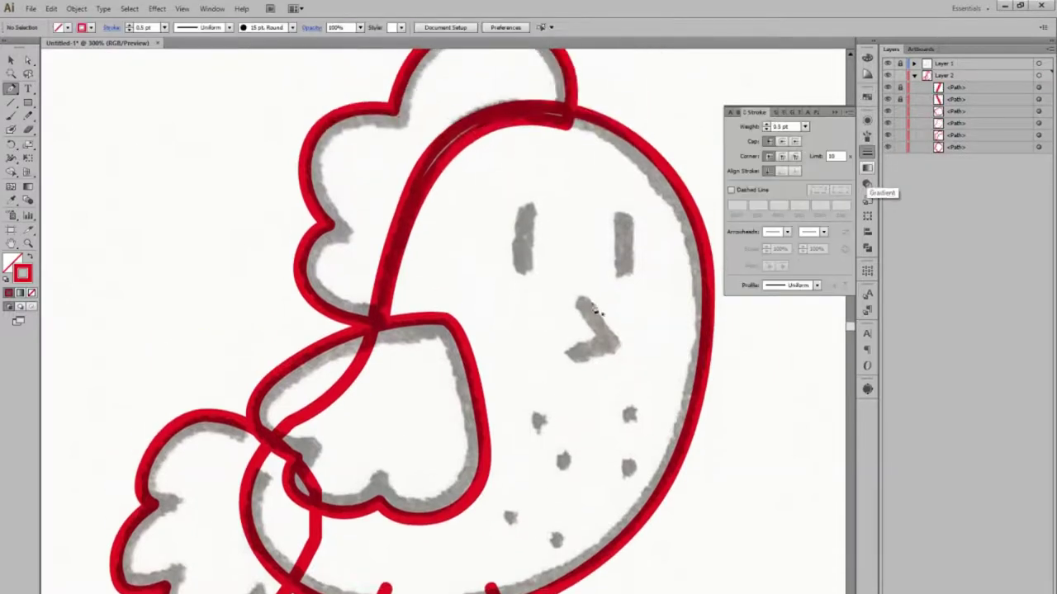
{"action": "left_click", "coordinate": [580, 296]}
{"action": "left_click", "coordinate": [615, 340]}
{"action": "left_click", "coordinate": [568, 358]}
{"action": "left_click", "coordinate": [804, 126]}
{"action": "left_click", "coordinate": [811, 154]}
Step: Draw one eye as a short, slightly curved vertical stroke and place a matching second eye over the sketch
{"action": "left_click", "coordinate": [624, 213]}
{"action": "left_click", "coordinate": [625, 276]}
{"action": "left_click", "coordinate": [867, 137]}
{"action": "left_click", "coordinate": [866, 152]}
{"action": "left_click", "coordinate": [629, 244], "text": "ctrl"}
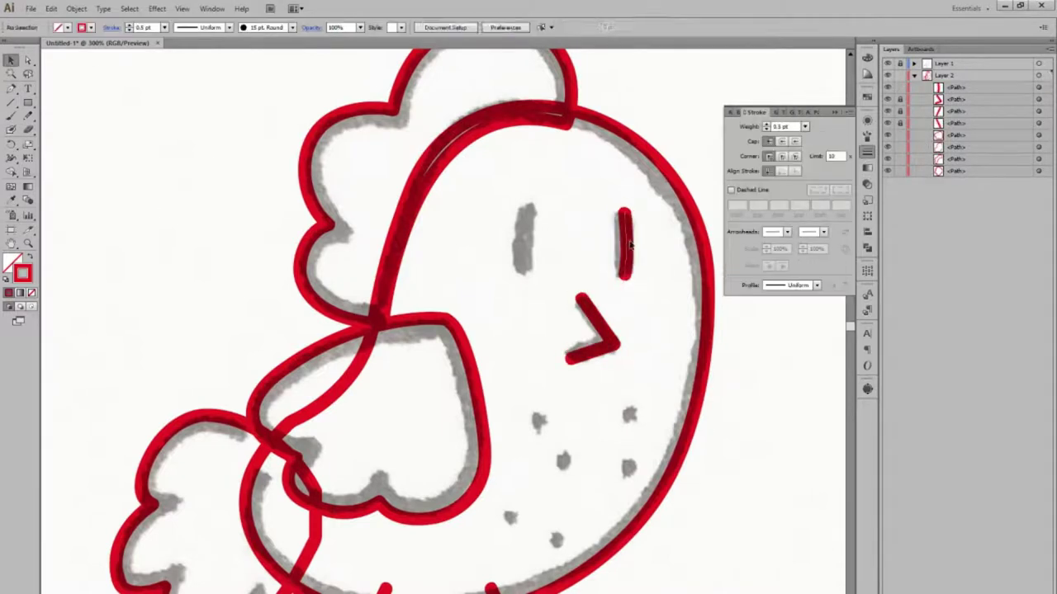
{"action": "left_click_drag", "start_coordinate": [530, 208], "coordinate": [533, 273]}
Step: Paint red dots on the bird's belly with the Paintbrush, over the sketched dots and in the gaps
{"action": "scroll", "coordinate": [627, 330], "scroll_direction": "down", "scroll_amount": 2}
{"action": "key", "text": "b"}
{"action": "left_click", "coordinate": [631, 359]}
{"action": "left_click", "coordinate": [539, 364]}
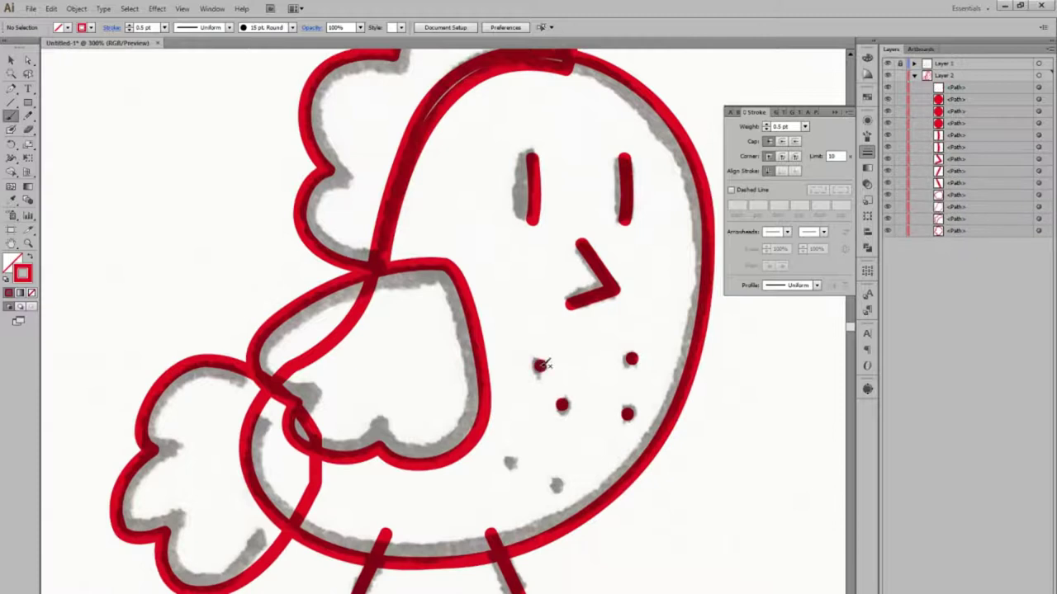
{"action": "left_click", "coordinate": [560, 430]}
{"action": "left_click", "coordinate": [555, 486]}
{"action": "left_click", "coordinate": [593, 446]}
{"action": "left_click", "coordinate": [649, 379]}
Step: Group the belly dots and reposition individual dots inside the group to space them more evenly
{"action": "left_click_drag", "start_coordinate": [584, 457], "coordinate": [654, 456]}
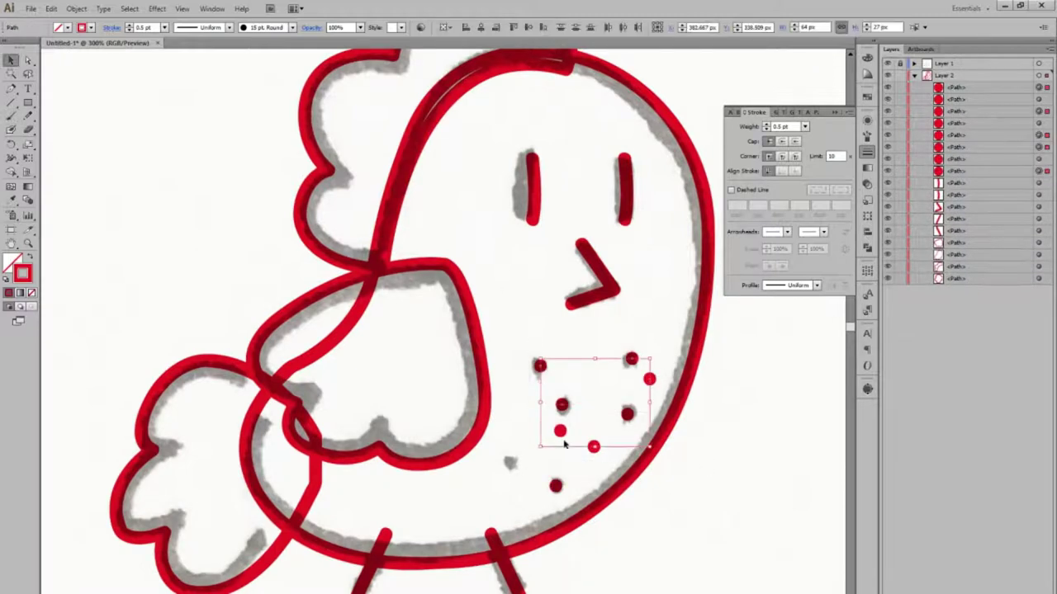
{"action": "key", "text": "ctrl+g"}
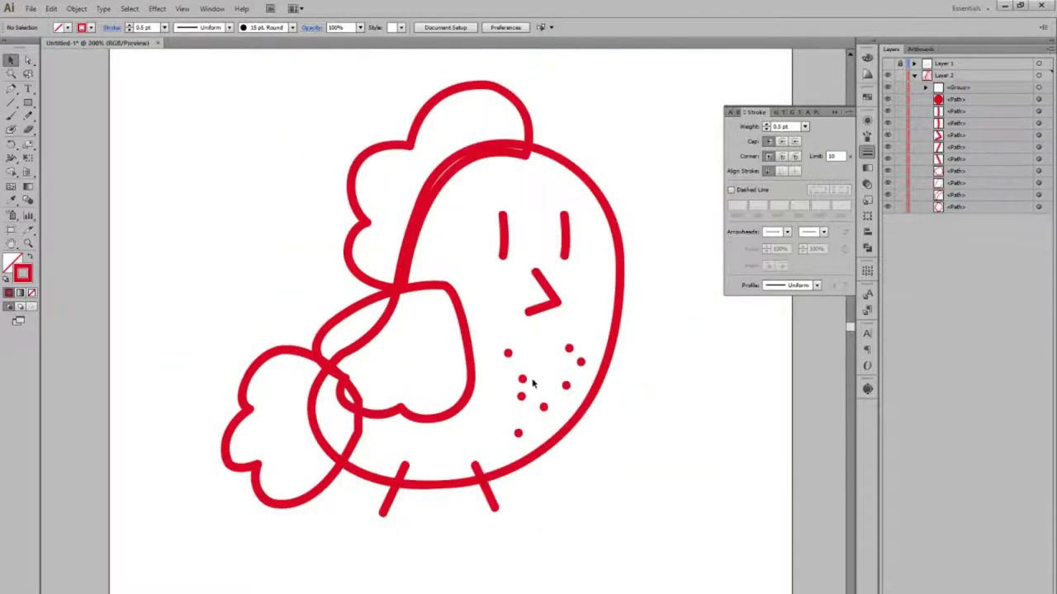
{"action": "double_click", "coordinate": [525, 403]}
{"action": "left_click_drag", "start_coordinate": [525, 403], "coordinate": [520, 397]}
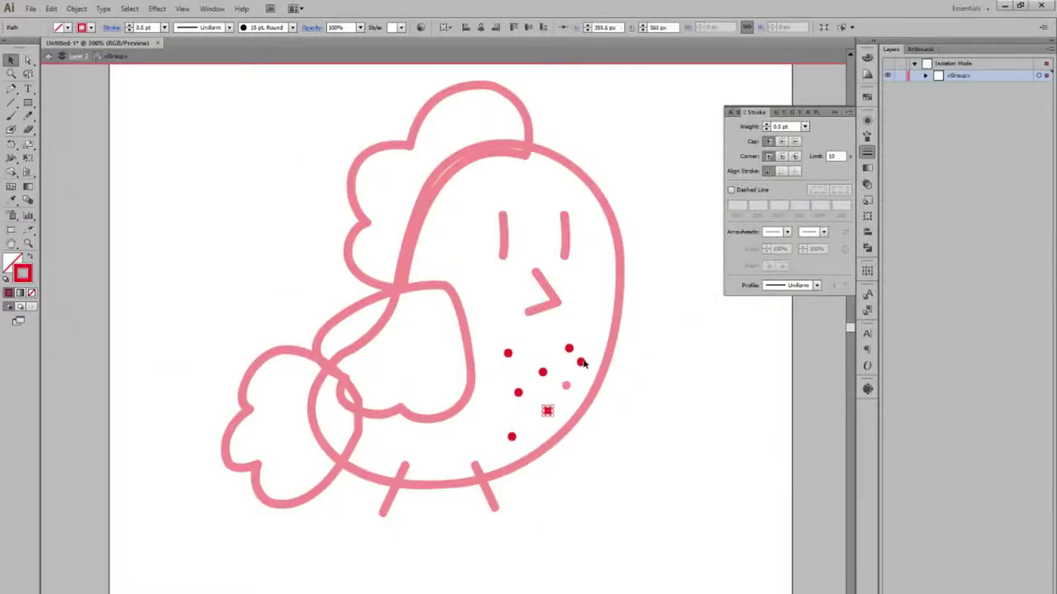
{"action": "key", "text": "Escape"}
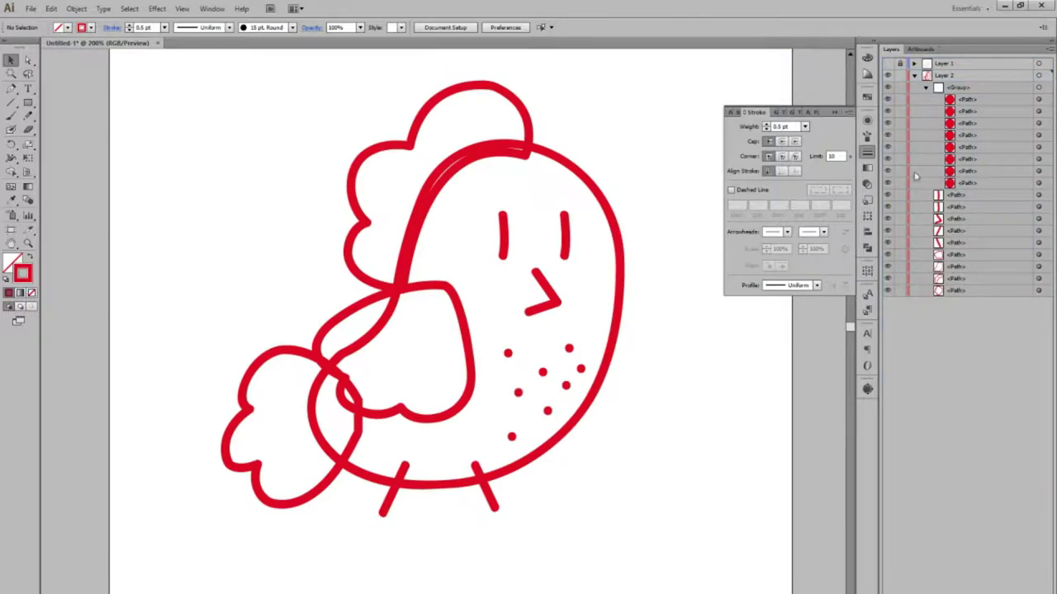
Step: Expand the tail, crest and body strokes into filled compound shapes
{"action": "left_click", "coordinate": [244, 413]}
{"action": "left_click", "coordinate": [76, 8]}
{"action": "left_click", "coordinate": [94, 141]}
{"action": "left_click", "coordinate": [355, 181]}
{"action": "left_click", "coordinate": [866, 247]}
{"action": "left_click", "coordinate": [619, 239]}
{"action": "left_click", "coordinate": [76, 8]}
{"action": "left_click", "coordinate": [94, 141]}
Step: Expand the wing outline and both leg strokes into filled shapes and send the legs behind all other parts
{"action": "left_click", "coordinate": [466, 355]}
{"action": "left_click", "coordinate": [76, 8]}
{"action": "left_click", "coordinate": [94, 141]}
{"action": "left_click", "coordinate": [483, 487]}
{"action": "left_click", "coordinate": [392, 487]}
{"action": "left_click", "coordinate": [76, 8]}
{"action": "left_click", "coordinate": [112, 142]}
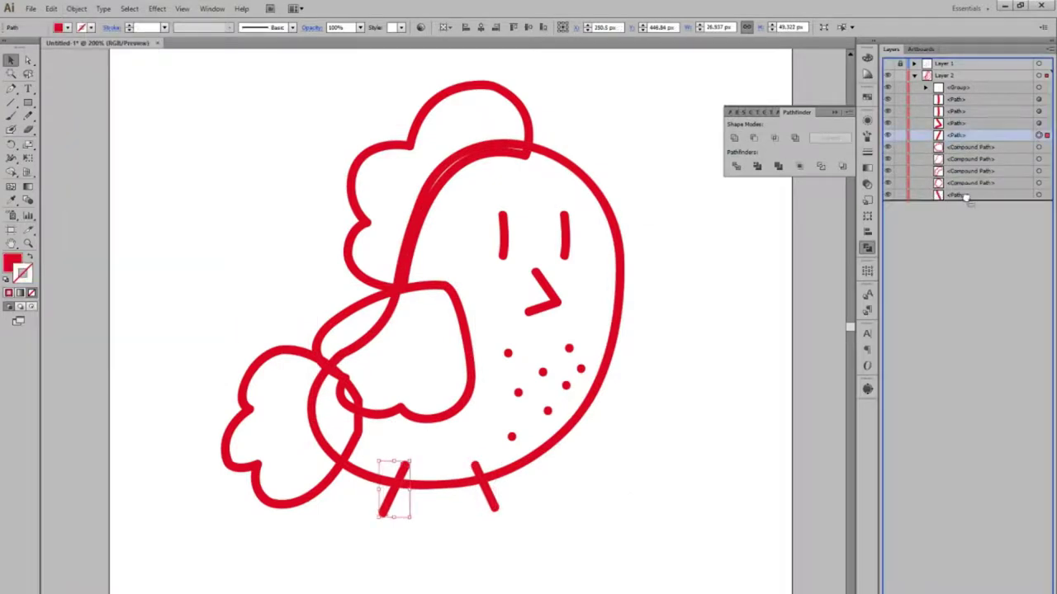
Step: Expand the two eye strokes into filled shapes and group them together
{"action": "left_click", "coordinate": [564, 235]}
{"action": "left_click", "coordinate": [76, 9]}
{"action": "left_click", "coordinate": [111, 142]}
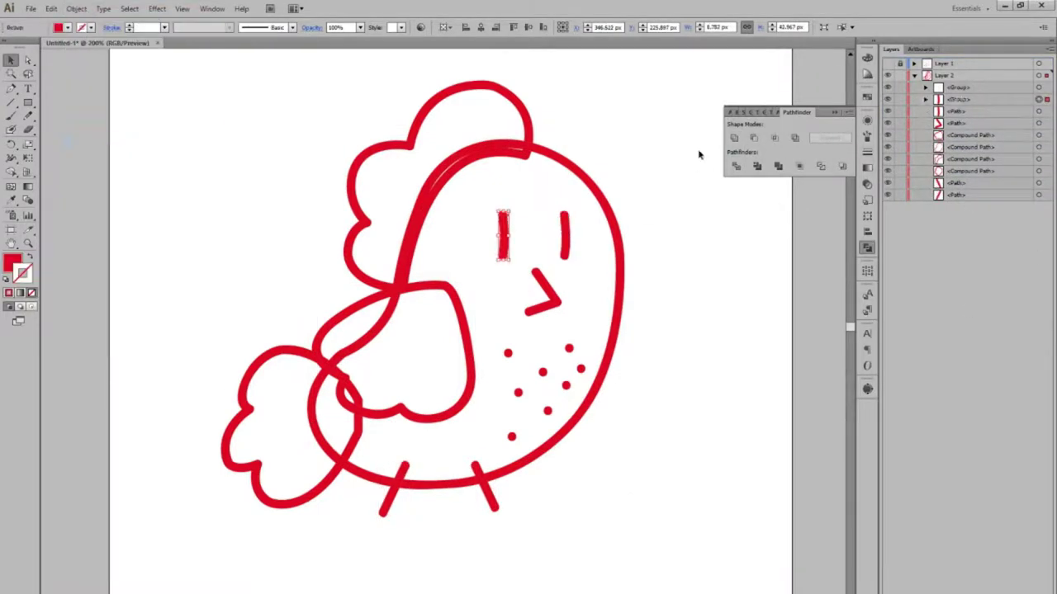
{"action": "left_click_drag", "start_coordinate": [578, 262], "coordinate": [495, 206]}
{"action": "key", "text": "ctrl+g"}
Step: Expand the grouped belly dots into filled shapes
{"action": "left_click", "coordinate": [543, 372]}
{"action": "left_click", "coordinate": [76, 8]}
{"action": "left_click", "coordinate": [111, 142]}
{"action": "left_click", "coordinate": [759, 406]}
Step: Color both legs yellow and apply the same yellow to the beak
{"action": "scroll", "coordinate": [758, 406], "scroll_direction": "up", "scroll_amount": 1}
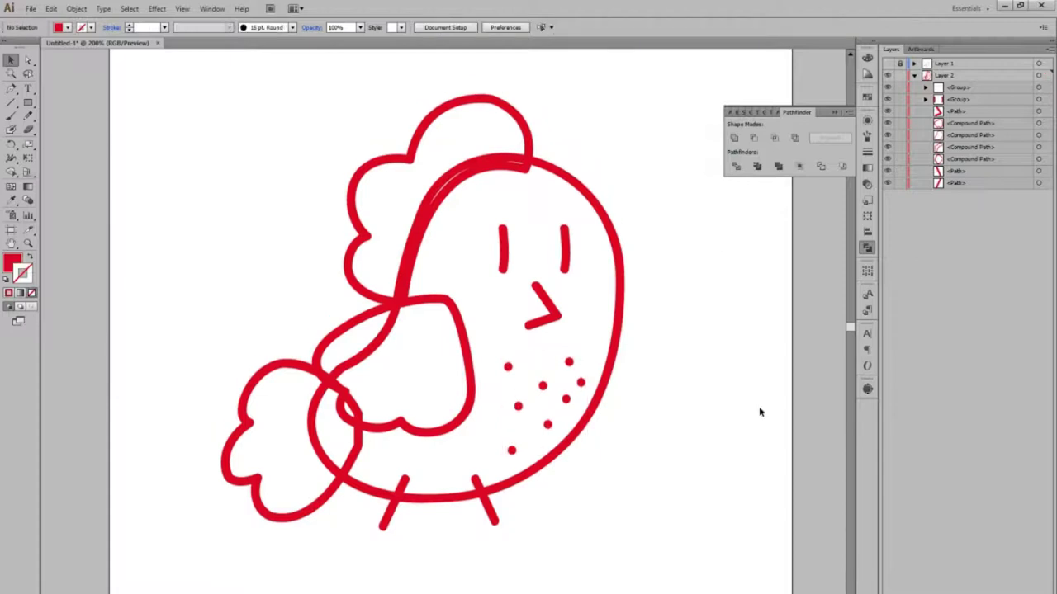
{"action": "left_click", "coordinate": [392, 500]}
{"action": "double_click", "coordinate": [12, 262]}
{"action": "type", "text": "eacb1f"}
{"action": "key", "text": "Return"}
{"action": "left_click", "coordinate": [535, 295]}
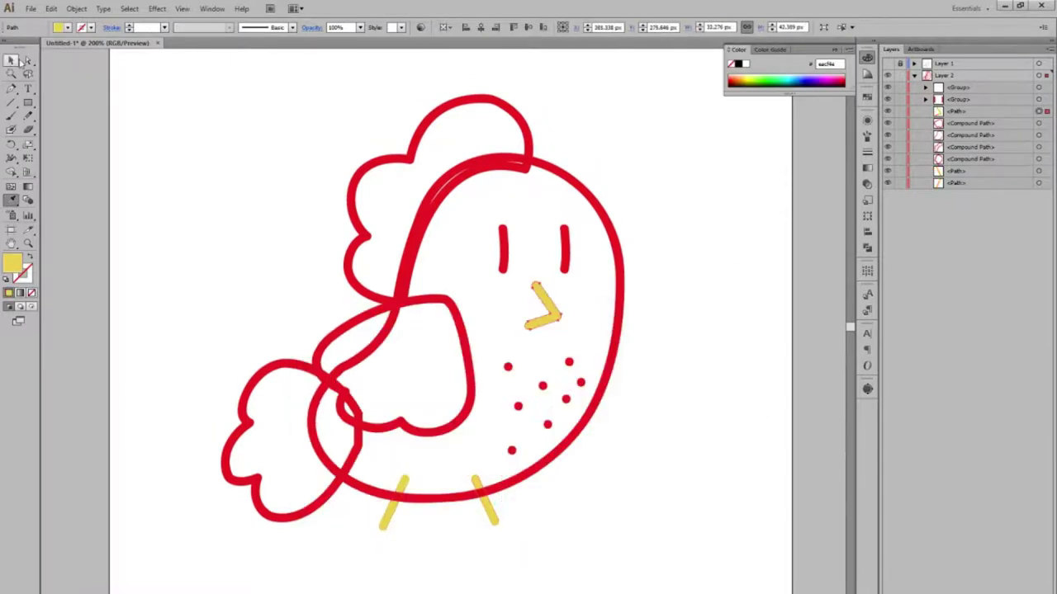
Step: Color the body outline pink with hex f48e95 and the crest outline a darker pink
{"action": "left_click", "coordinate": [522, 124]}
{"action": "double_click", "coordinate": [12, 262]}
{"action": "key", "text": "Return"}
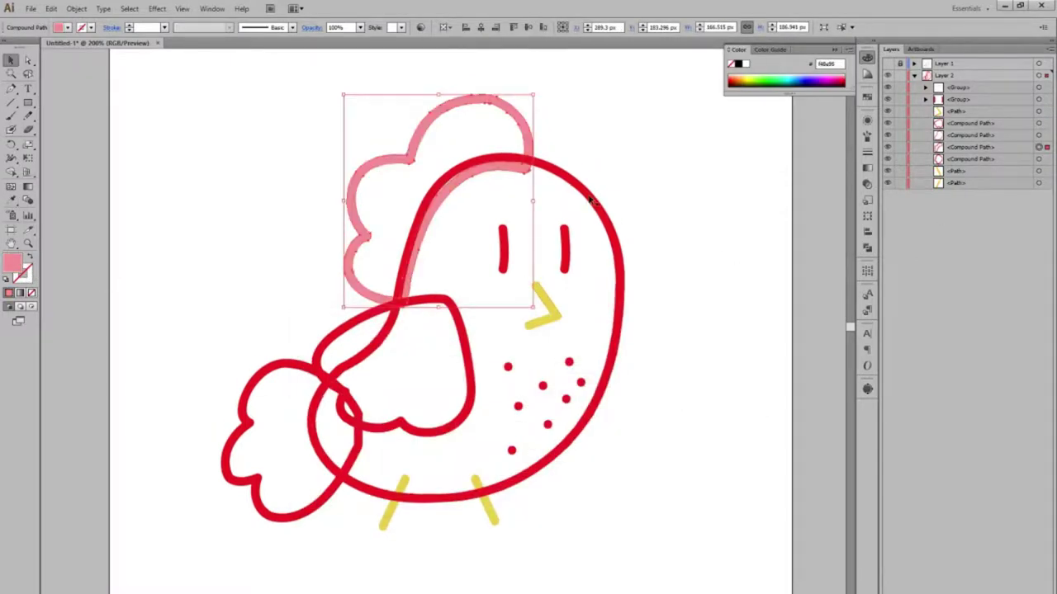
{"action": "left_click", "coordinate": [518, 105]}
{"action": "double_click", "coordinate": [12, 263]}
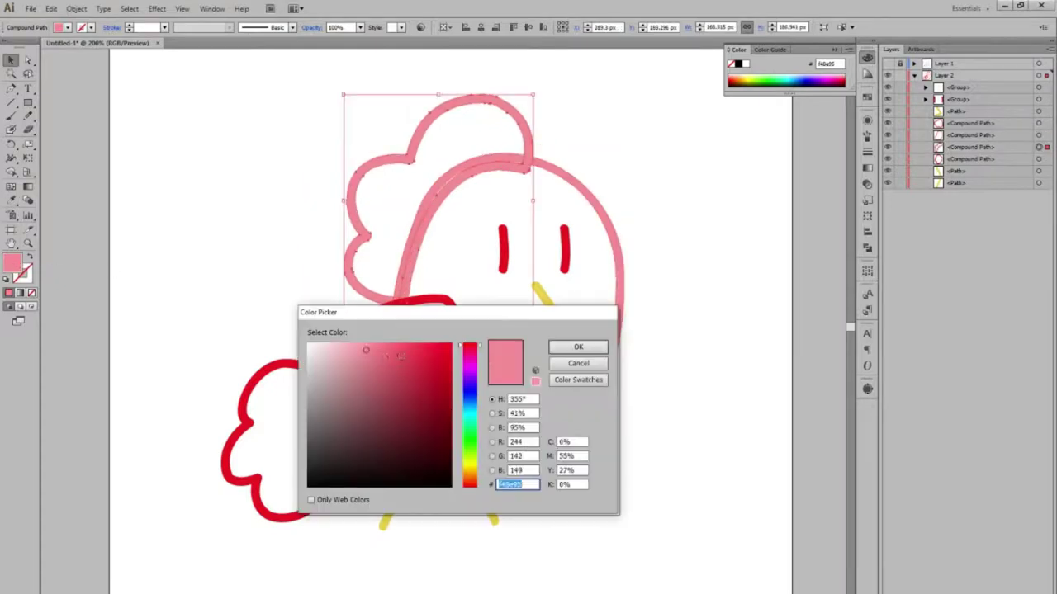
{"action": "key", "text": "Return"}
Step: Color the wing and tail outlines pale turquoise
{"action": "left_click", "coordinate": [470, 363]}
{"action": "left_click", "coordinate": [471, 364]}
{"action": "left_click", "coordinate": [12, 200]}
{"action": "double_click", "coordinate": [12, 262]}
{"action": "left_click", "coordinate": [365, 353]}
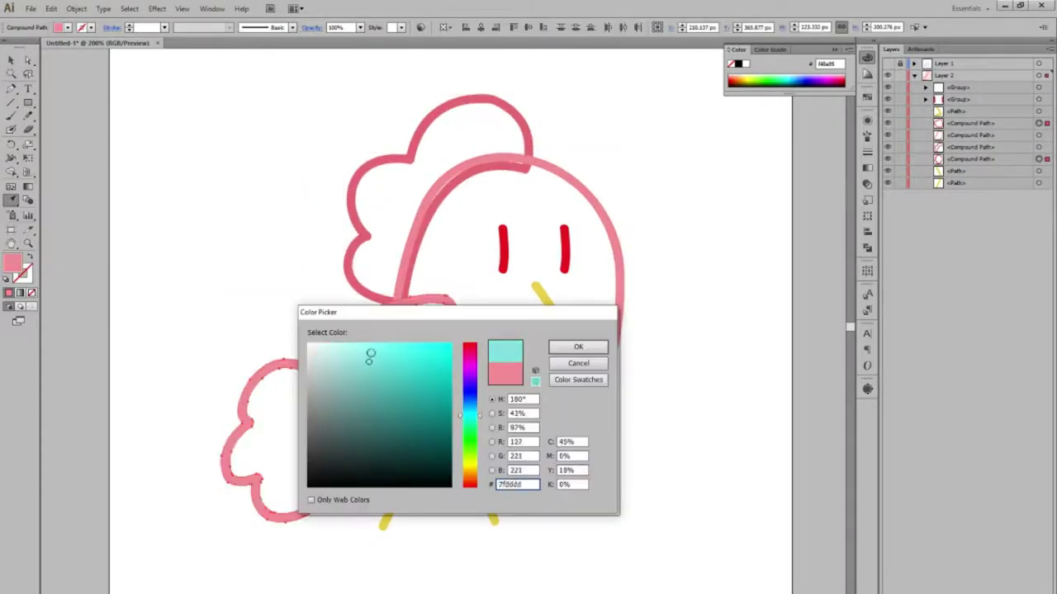
{"action": "key", "text": "Return"}
{"action": "key", "text": "v"}
{"action": "left_click", "coordinate": [767, 366]}
Step: Trace a closed pale turquoise fill shape along the tail outline with the Pen tool and place it behind that outline
{"action": "key", "text": "p"}
{"action": "scroll", "coordinate": [463, 495], "scroll_direction": "down", "scroll_amount": 1}
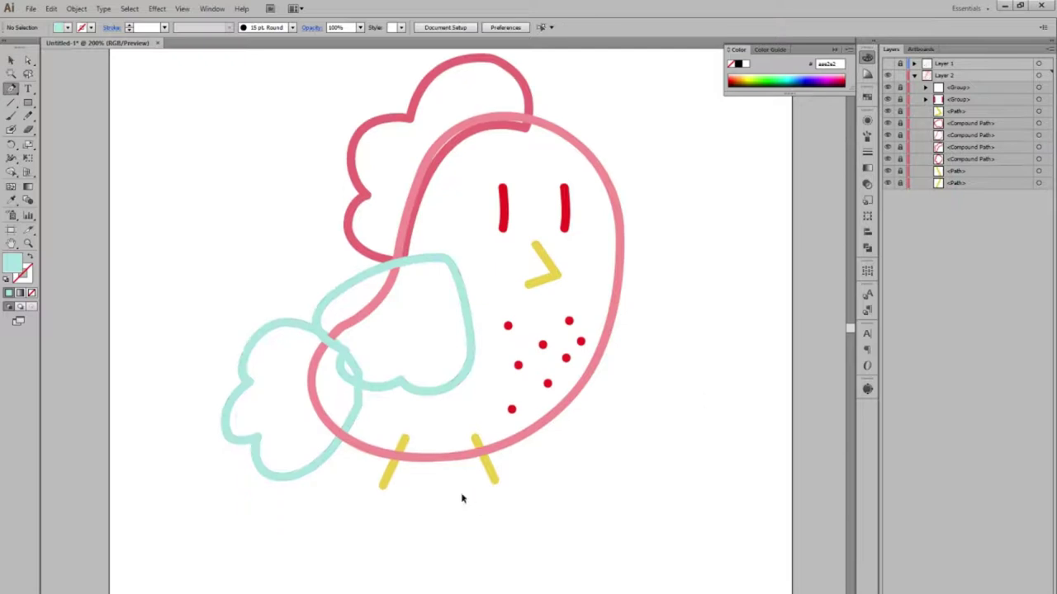
{"action": "key", "text": "ctrl+plus"}
{"action": "left_click", "coordinate": [553, 404]}
{"action": "left_click_drag", "start_coordinate": [423, 296], "coordinate": [337, 283]}
{"action": "left_click_drag", "start_coordinate": [330, 413], "coordinate": [373, 510]}
{"action": "left_click_drag", "start_coordinate": [290, 519], "coordinate": [297, 529]}
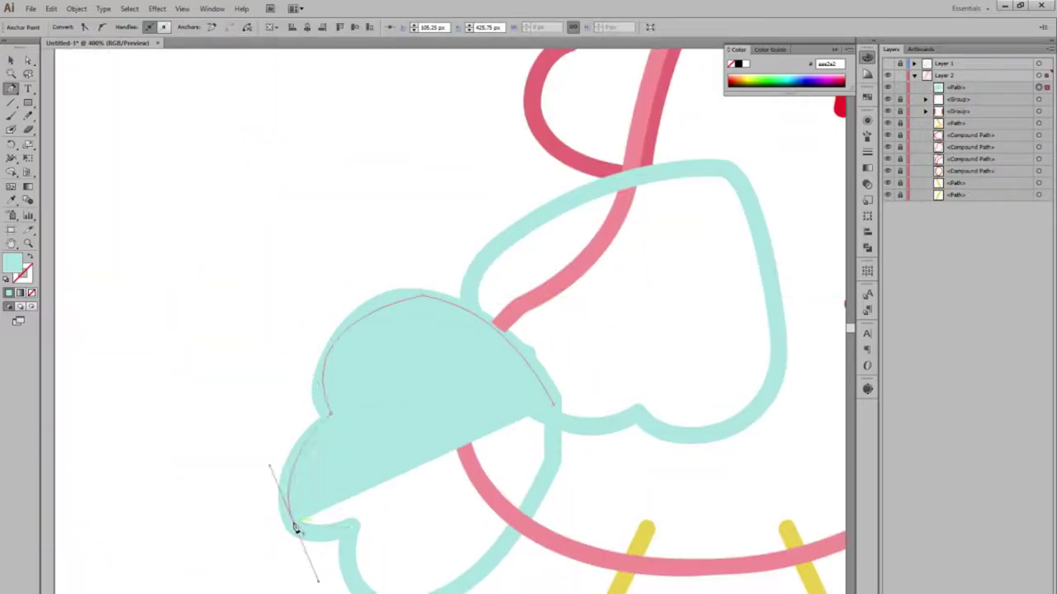
{"action": "left_click", "coordinate": [349, 524]}
{"action": "scroll", "coordinate": [349, 525], "scroll_direction": "down", "scroll_amount": 1}
{"action": "left_click", "coordinate": [377, 562]}
{"action": "left_click_drag", "start_coordinate": [551, 425], "coordinate": [614, 338]}
{"action": "left_click", "coordinate": [557, 369]}
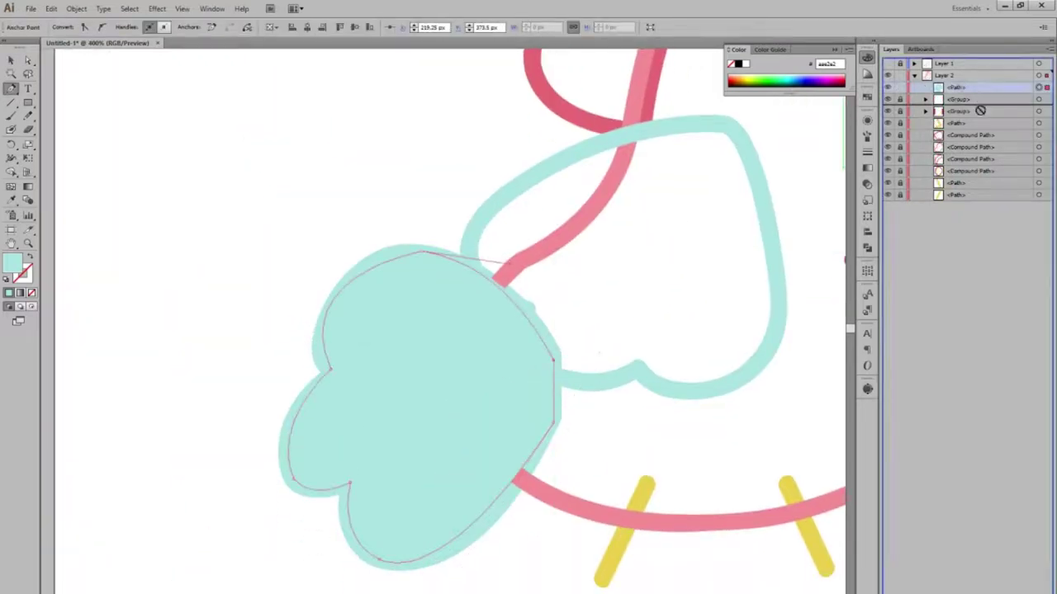
{"action": "key", "text": "ctrl+shift+a"}
Step: With the tail fill temporarily hidden, trace a closed pale turquoise fill along the wing outline and place it behind that outline
{"action": "scroll", "coordinate": [507, 189], "scroll_direction": "right", "scroll_amount": 3}
{"action": "left_click", "coordinate": [887, 183]}
{"action": "left_click_drag", "start_coordinate": [306, 259], "coordinate": [303, 388]}
{"action": "left_click", "coordinate": [360, 309]}
{"action": "left_click_drag", "start_coordinate": [475, 373], "coordinate": [513, 350]}
{"action": "left_click_drag", "start_coordinate": [576, 384], "coordinate": [653, 371]}
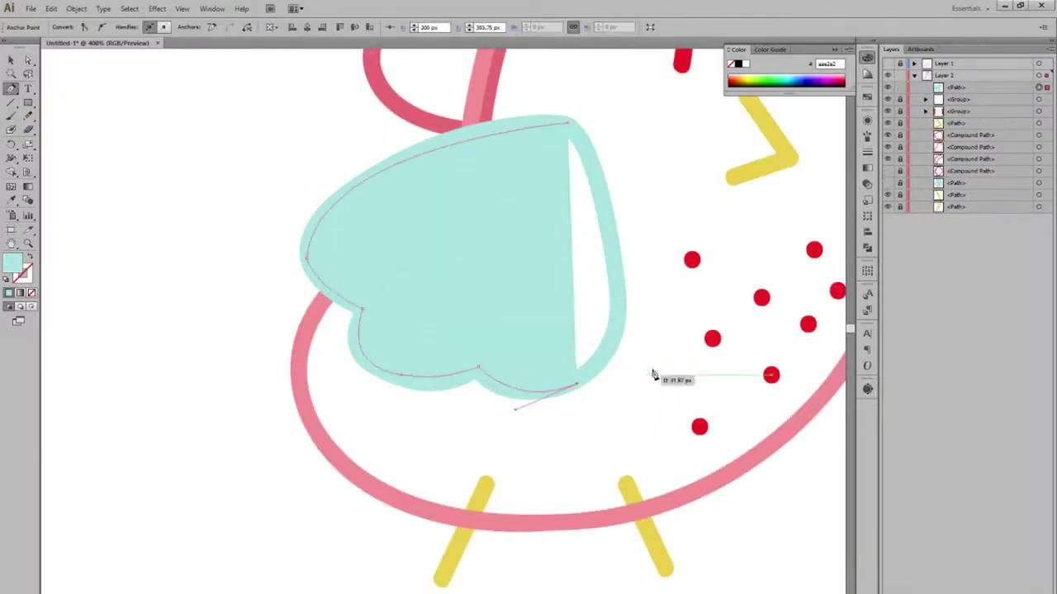
{"action": "scroll", "coordinate": [653, 371], "scroll_direction": "up", "scroll_amount": 1}
{"action": "left_click_drag", "start_coordinate": [615, 276], "coordinate": [601, 206]}
{"action": "left_click_drag", "start_coordinate": [972, 85], "coordinate": [961, 131]}
{"action": "left_click", "coordinate": [888, 183]}
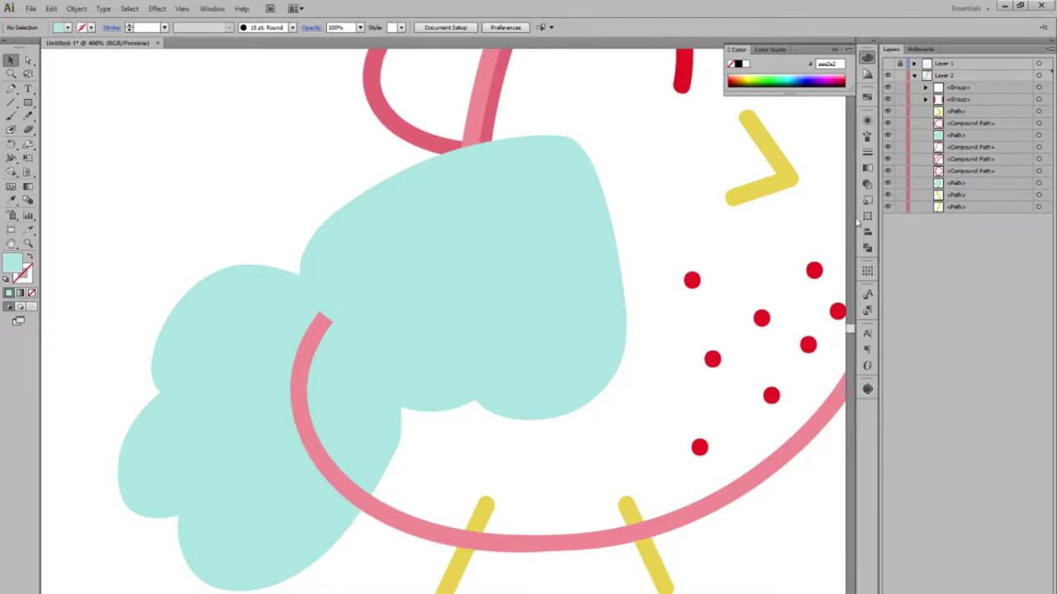
Step: Recolor the wing and tail outlines a darker turquoise and lock the objects on Layer 2
{"action": "left_click", "coordinate": [559, 350]}
{"action": "key", "text": "ctrl+shift+a"}
{"action": "left_click", "coordinate": [850, 51]}
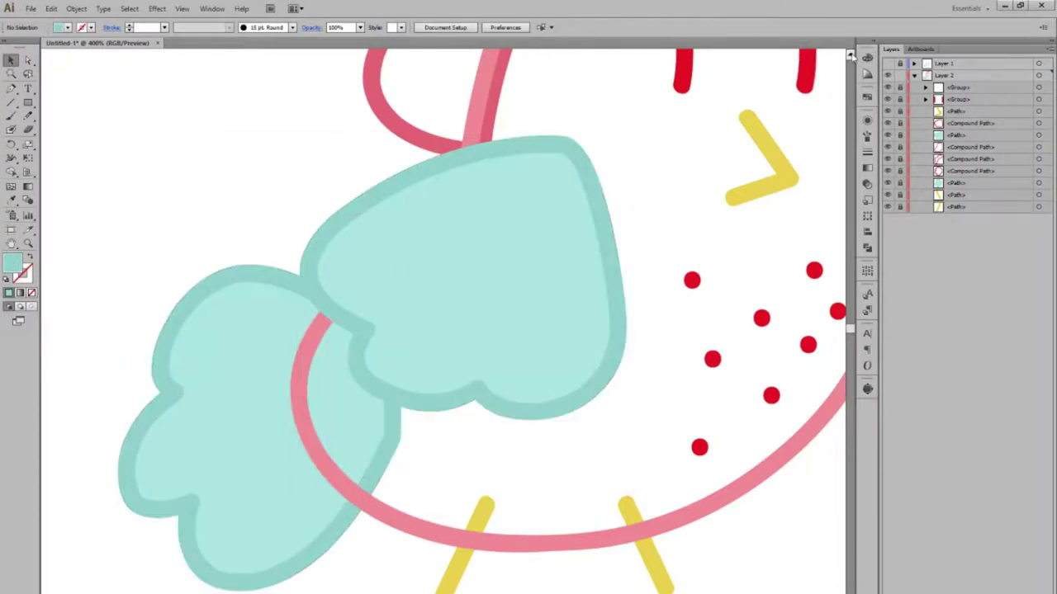
Step: Trace a closed dark pink fill shape along the crest outline with the Pen tool and place it behind the crest and body outlines
{"action": "scroll", "coordinate": [607, 103], "scroll_direction": "up", "scroll_amount": 5}
{"action": "left_click", "coordinate": [730, 263]}
{"action": "left_click_drag", "start_coordinate": [651, 110], "coordinate": [531, 83]}
{"action": "left_click_drag", "start_coordinate": [500, 231], "coordinate": [471, 358]}
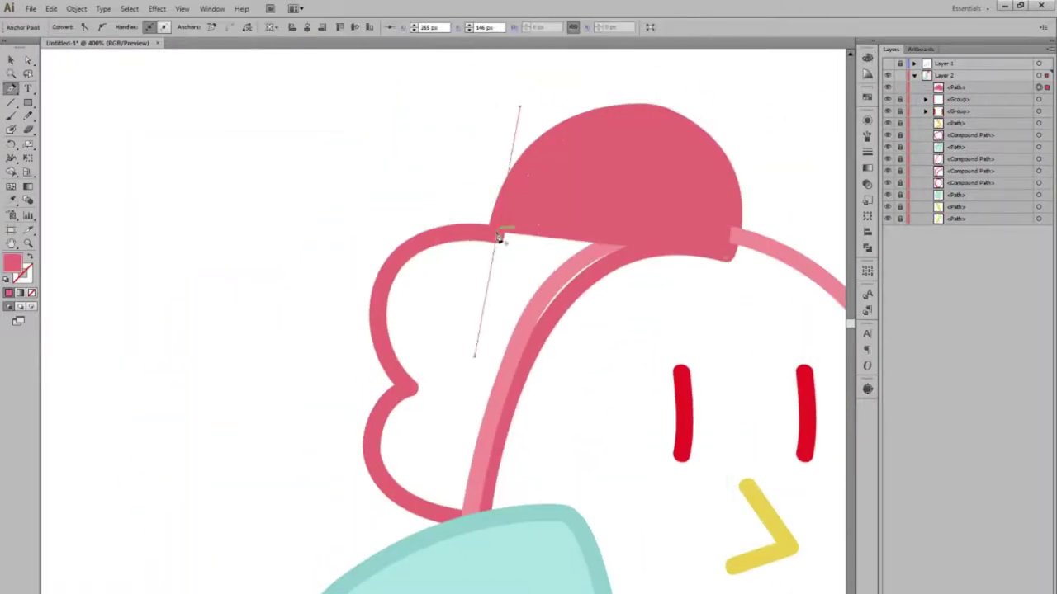
{"action": "left_click_drag", "start_coordinate": [377, 308], "coordinate": [377, 401]}
{"action": "left_click_drag", "start_coordinate": [378, 363], "coordinate": [385, 482]}
{"action": "left_click_drag", "start_coordinate": [484, 519], "coordinate": [548, 537]}
{"action": "left_click", "coordinate": [731, 263]}
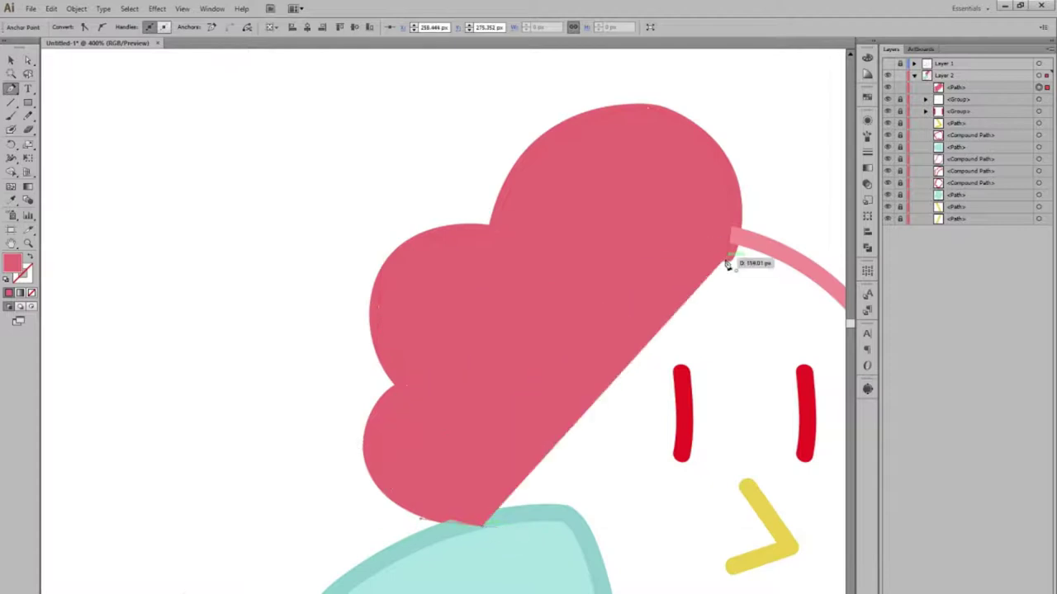
{"action": "scroll", "coordinate": [732, 266], "scroll_direction": "right", "scroll_amount": 5}
{"action": "key", "text": "ctrl+bracketleft"}
{"action": "key", "text": "ctrl+shift+a"}
Step: Match the wing and tail fill shapes to the darker turquoise of their outlines
{"action": "key", "text": "ctrl+0"}
{"action": "key", "text": "v"}
{"action": "left_click", "coordinate": [229, 396]}
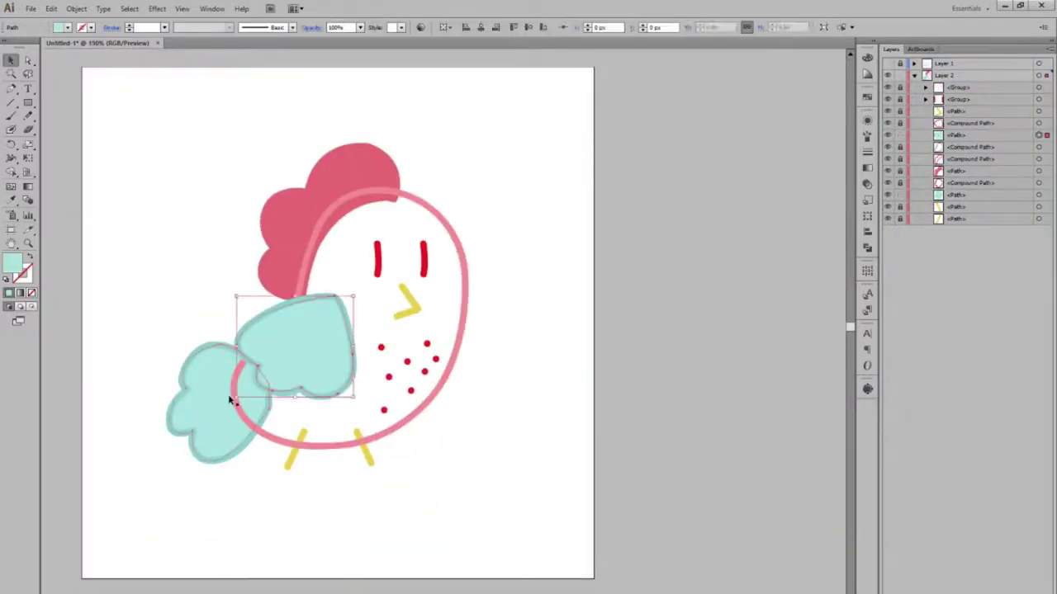
{"action": "key", "text": "ctrl+shift+a"}
Step: With the wing hidden, trace a closed fill along the body outline with the Pen tool, in the outline's pink and behind it
{"action": "left_click", "coordinate": [388, 197]}
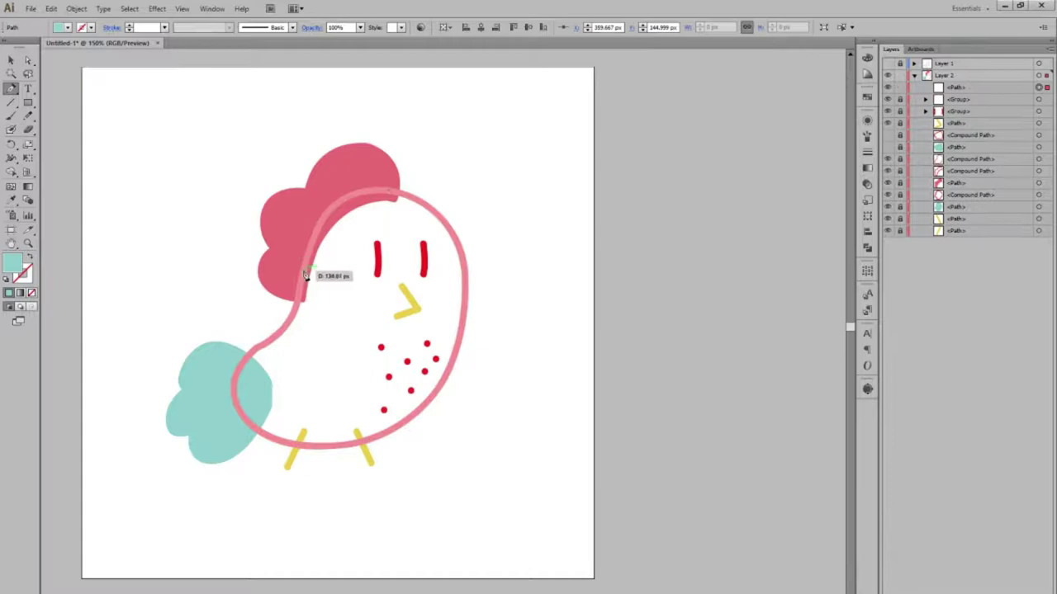
{"action": "left_click", "coordinate": [306, 294]}
{"action": "left_click", "coordinate": [275, 345]}
{"action": "key", "text": "ctrl+equal"}
{"action": "scroll", "coordinate": [330, 518], "scroll_direction": "left", "scroll_amount": 5}
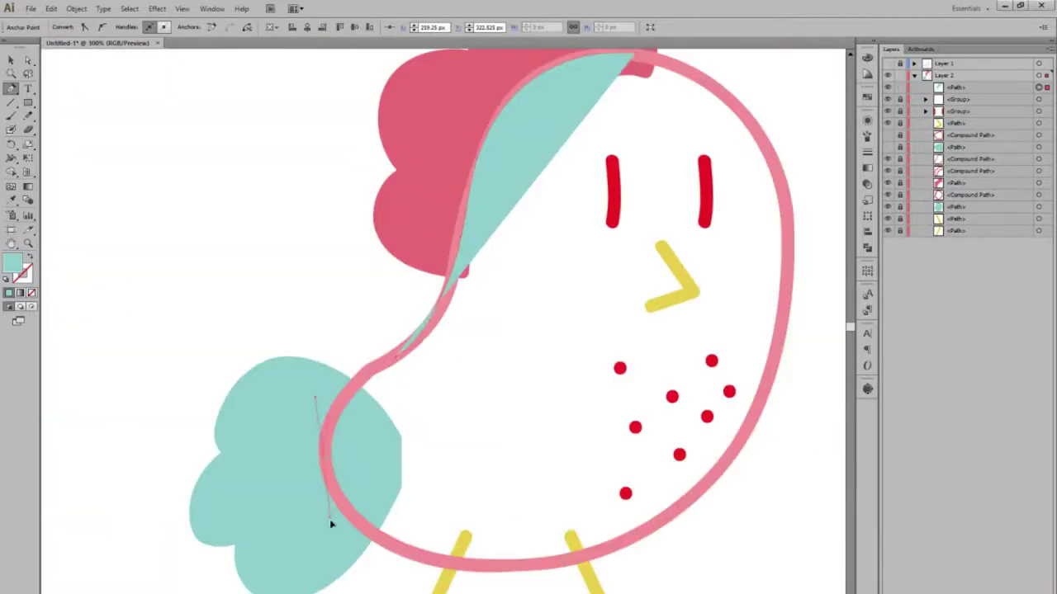
{"action": "left_click", "coordinate": [706, 540]}
{"action": "left_click", "coordinate": [759, 396]}
{"action": "scroll", "coordinate": [803, 410], "scroll_direction": "up", "scroll_amount": 1}
{"action": "left_click_drag", "start_coordinate": [788, 251], "coordinate": [790, 259]}
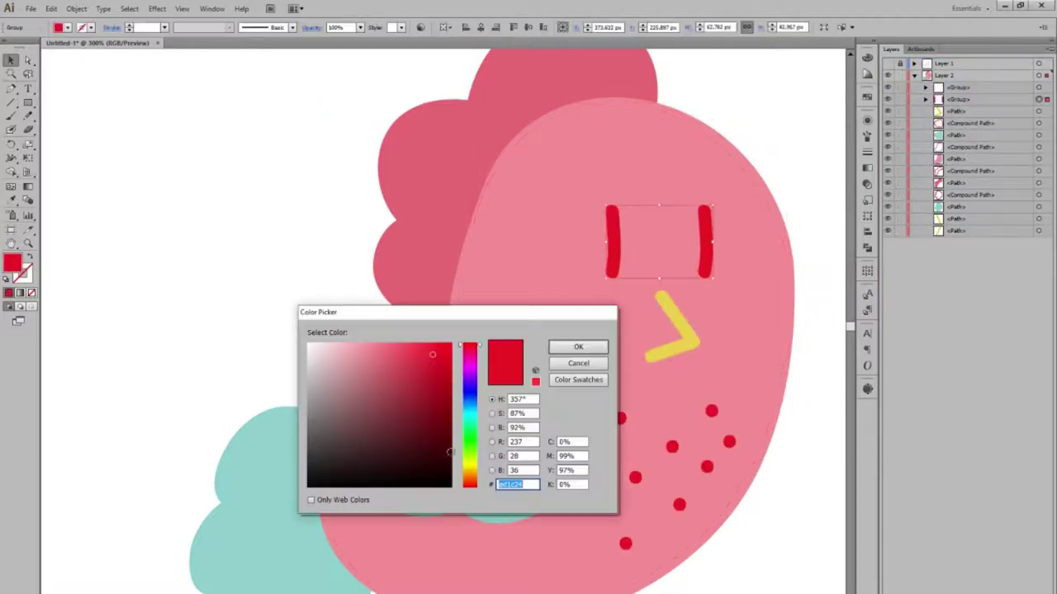
Step: Recolor the eyes dark brown and the chest dots turquoise
{"action": "left_click_drag", "start_coordinate": [471, 450], "coordinate": [470, 429]}
{"action": "left_click", "coordinate": [578, 346]}
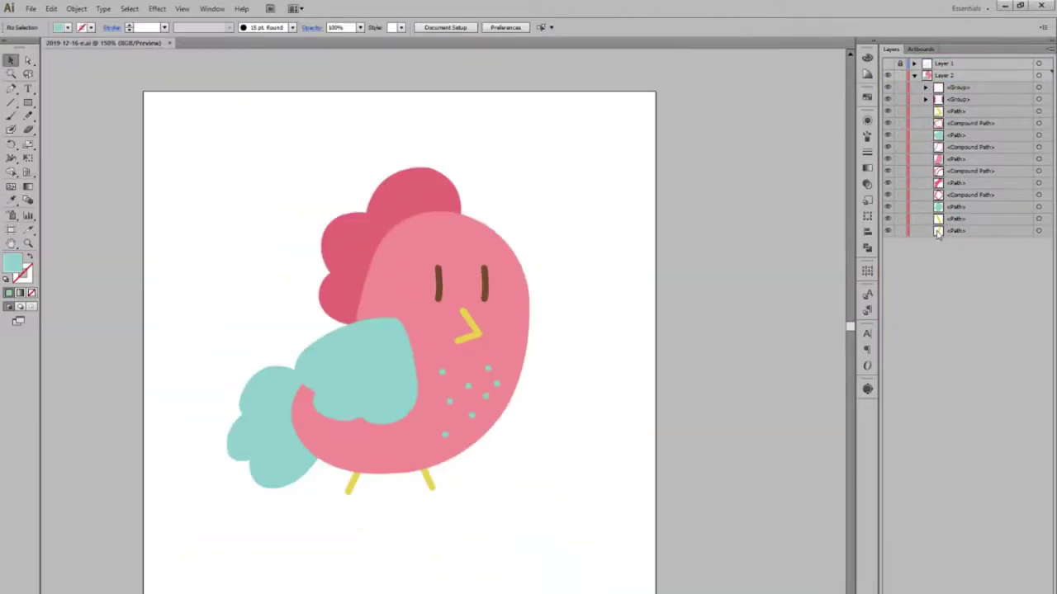
Step: Lock the wing, body, crest and tail fill shapes and configure the Wrinkle tool with 20% horizontal and 20% vertical wrinkle
{"action": "left_click_drag", "start_coordinate": [900, 160], "coordinate": [900, 219]}
{"action": "scroll", "coordinate": [500, 330], "scroll_direction": "down", "scroll_amount": 2}
{"action": "left_click", "coordinate": [11, 159]}
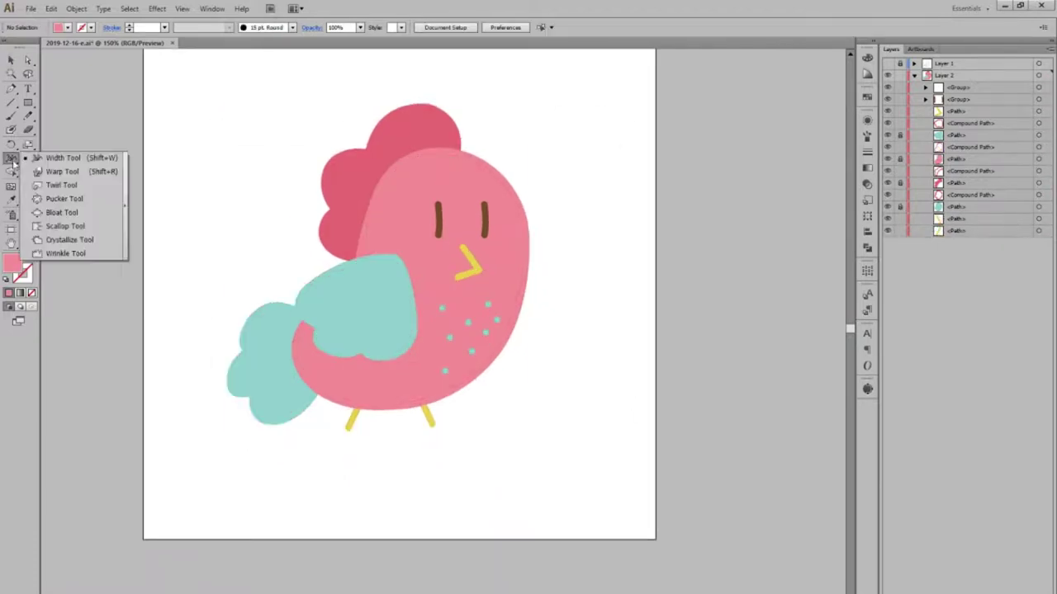
{"action": "double_click", "coordinate": [12, 159]}
{"action": "key", "text": "Tab"}
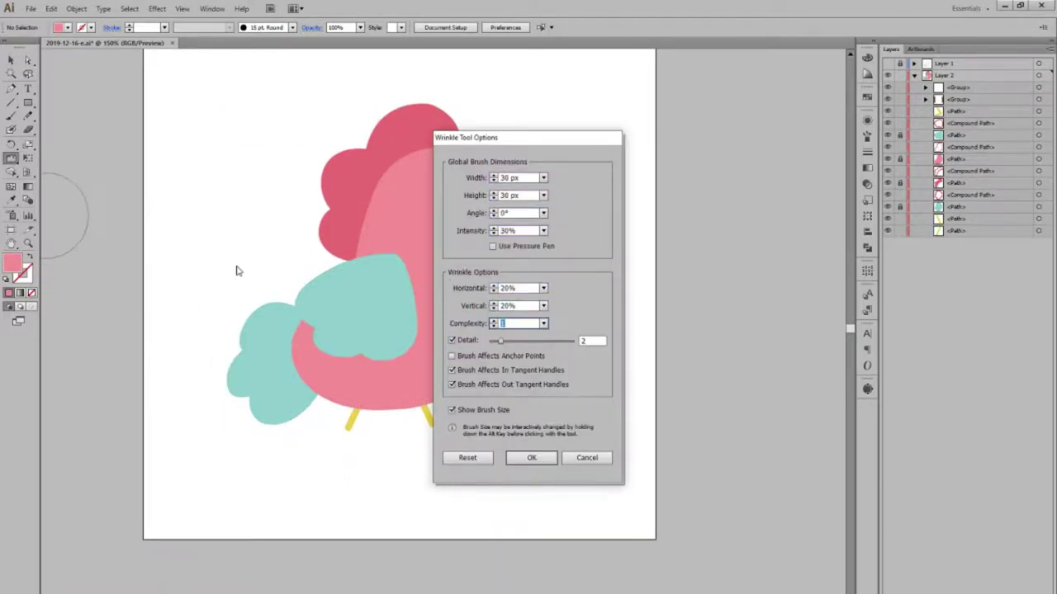
{"action": "left_click", "coordinate": [537, 461]}
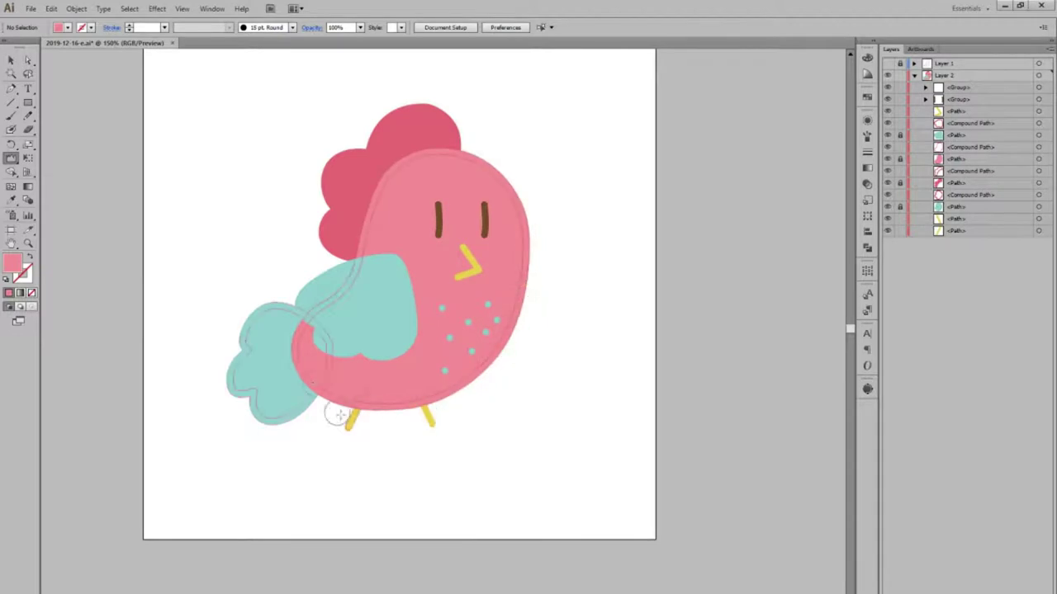
Step: Set the Wrinkle tool to 50% horizontal and 50% vertical, and roughen the edges of the bird's parts
{"action": "key", "text": "Return"}
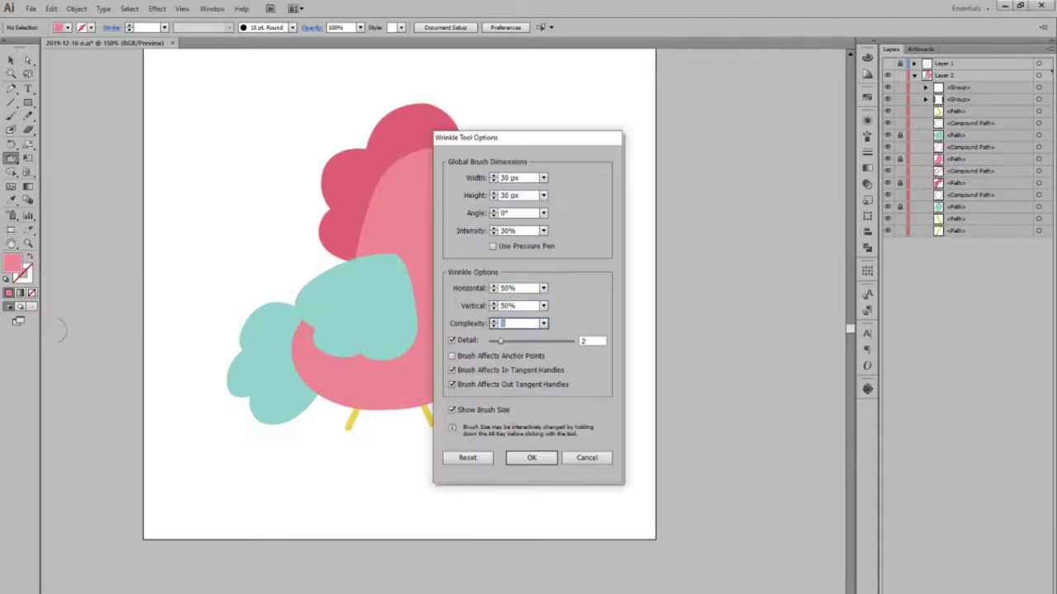
{"action": "key", "text": "Return"}
{"action": "left_click_drag", "start_coordinate": [307, 314], "coordinate": [307, 314]}
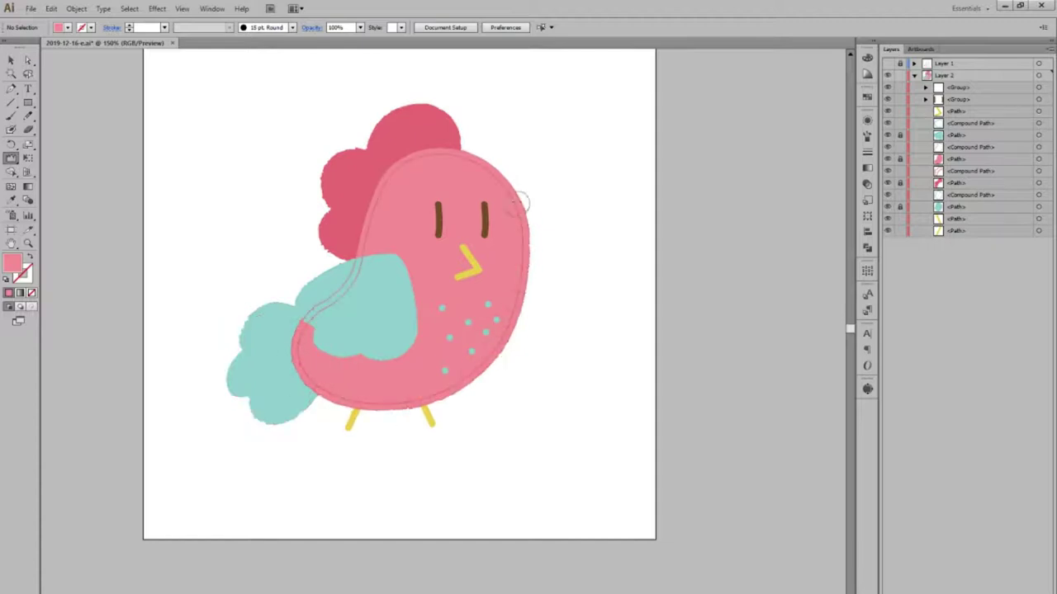
{"action": "mouse_move", "coordinate": [396, 163]}
{"action": "left_mouse_down"}
{"action": "mouse_move", "coordinate": [394, 252]}
{"action": "mouse_move", "coordinate": [417, 329]}
{"action": "left_mouse_up"}
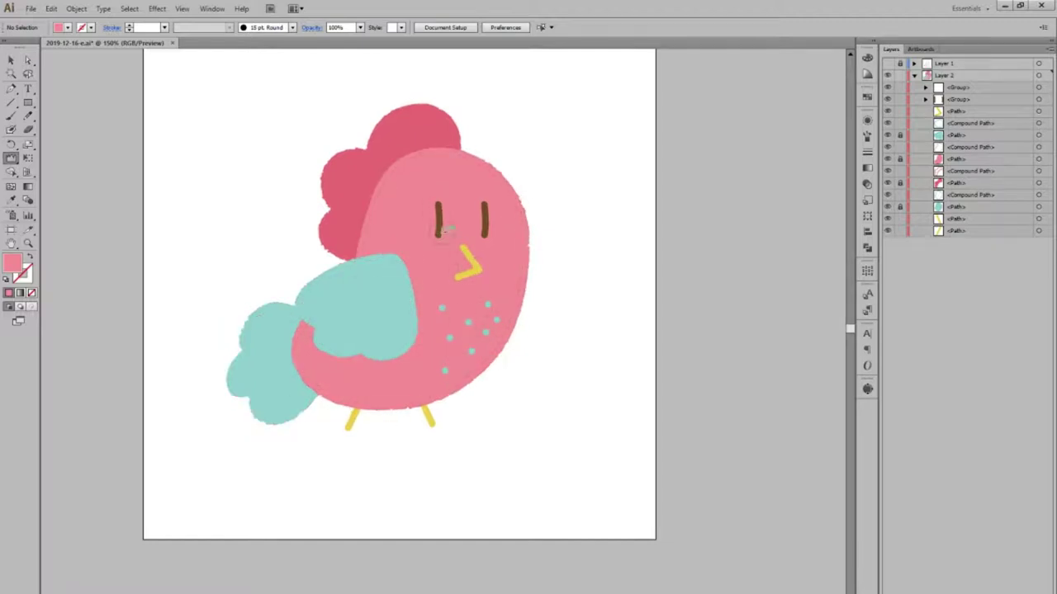
{"action": "key", "text": "v"}
{"action": "scroll", "coordinate": [672, 405], "scroll_direction": "up", "scroll_amount": 1}
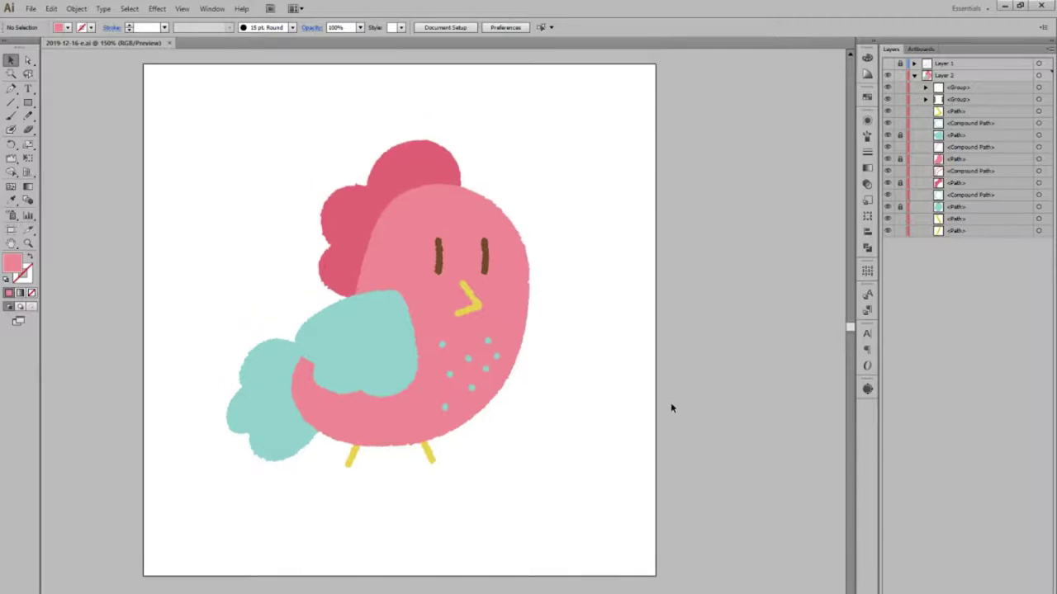
Step: Recolor the wing's fill and outline lavender
{"action": "left_click", "coordinate": [355, 302]}
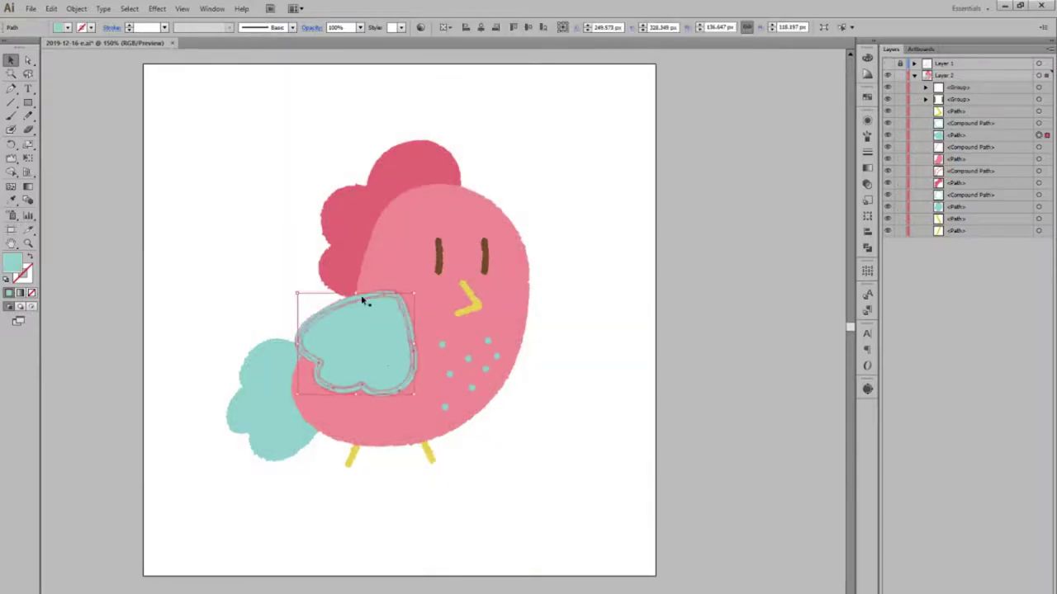
{"action": "left_click", "coordinate": [513, 281]}
{"action": "double_click", "coordinate": [11, 262]}
{"action": "left_click", "coordinate": [347, 358]}
{"action": "left_click", "coordinate": [577, 347]}
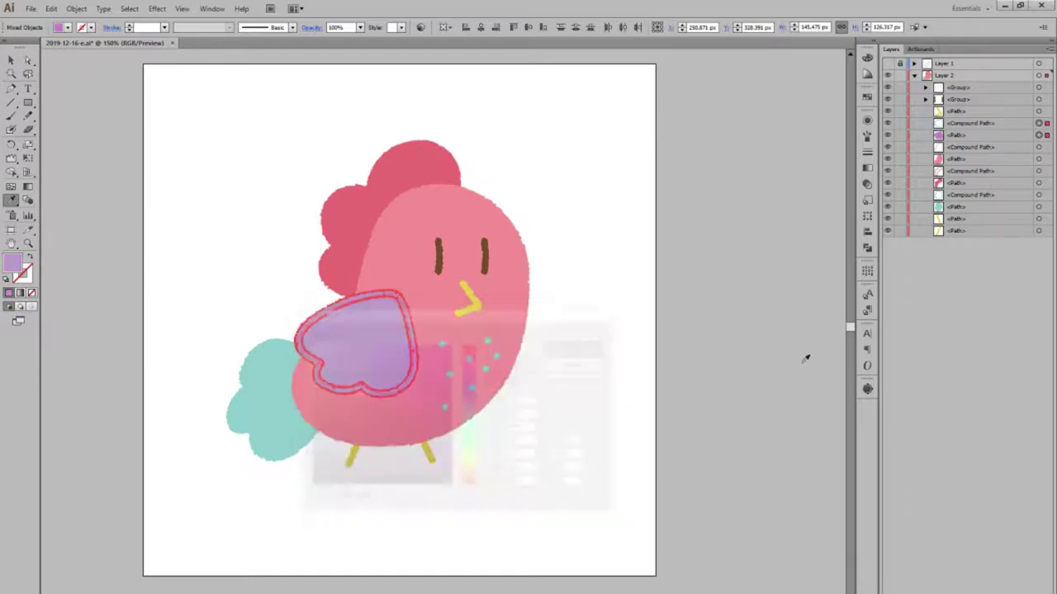
Step: Apply the wing's lavender to the tail and the chest dots with the Eyedropper
{"action": "left_click", "coordinate": [264, 397]}
{"action": "left_click", "coordinate": [468, 361], "text": "shift"}
{"action": "key", "text": "i"}
{"action": "left_click", "coordinate": [355, 363]}
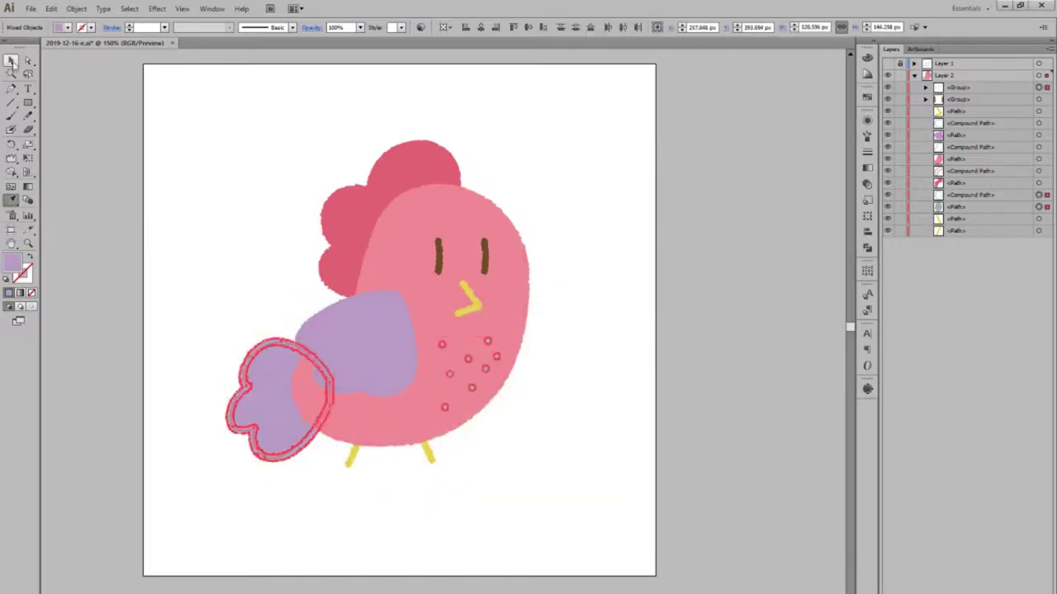
{"action": "key", "text": "ctrl+shift+a"}
Step: Recolor the wing, tail and chest dots with the crest's dark pink
{"action": "key", "text": "v"}
{"action": "left_click", "coordinate": [342, 349]}
{"action": "left_click", "coordinate": [251, 414], "text": "shift"}
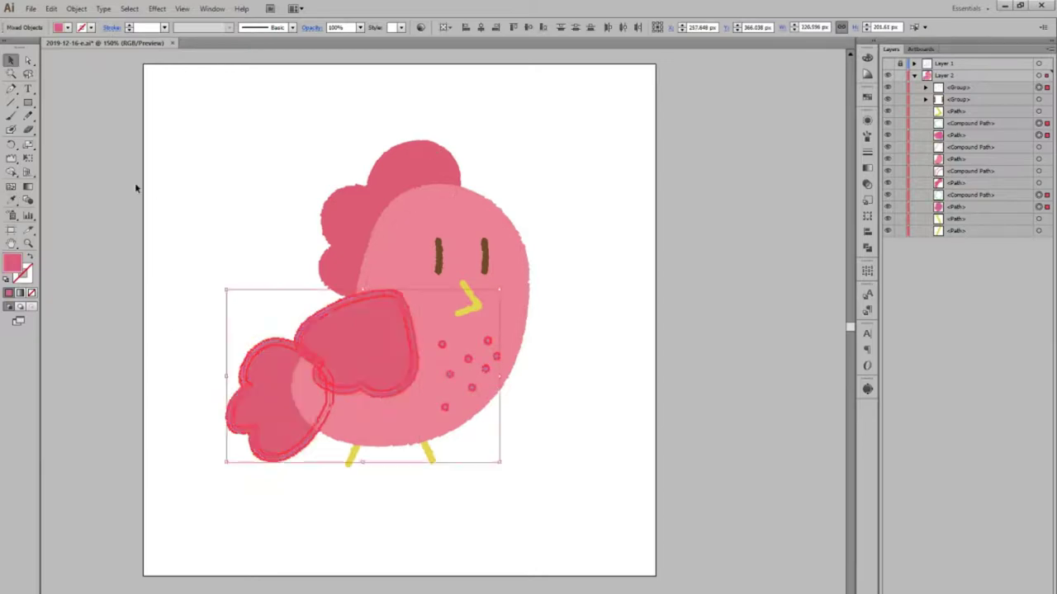
{"action": "left_click", "coordinate": [134, 184]}
Step: Simplify the paths of the two brown eyes with the preview on
{"action": "double_click", "coordinate": [377, 234]}
{"action": "key", "text": "ctrl+plus"}
{"action": "key", "text": "ctrl+plus"}
{"action": "left_click", "coordinate": [444, 263]}
{"action": "left_click", "coordinate": [554, 262], "text": "shift"}
{"action": "double_click", "coordinate": [713, 514]}
{"action": "left_click", "coordinate": [76, 9]}
{"action": "left_click", "coordinate": [264, 295]}
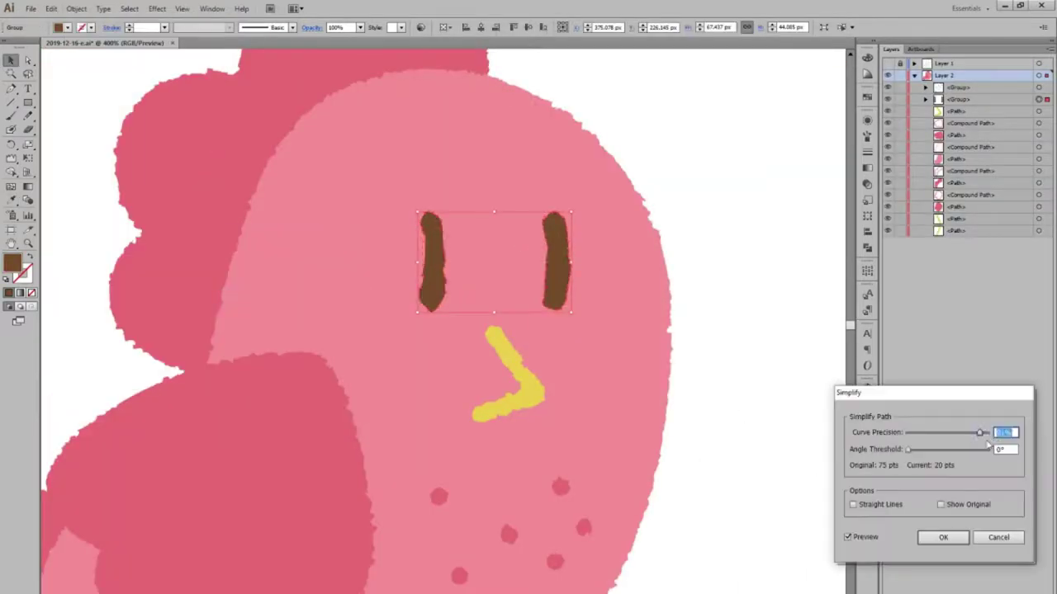
{"action": "left_click", "coordinate": [942, 537]}
{"action": "left_click", "coordinate": [778, 425]}
Step: Move the tail's fill and outline above the body in the stacking order
{"action": "key", "text": "ctrl+1"}
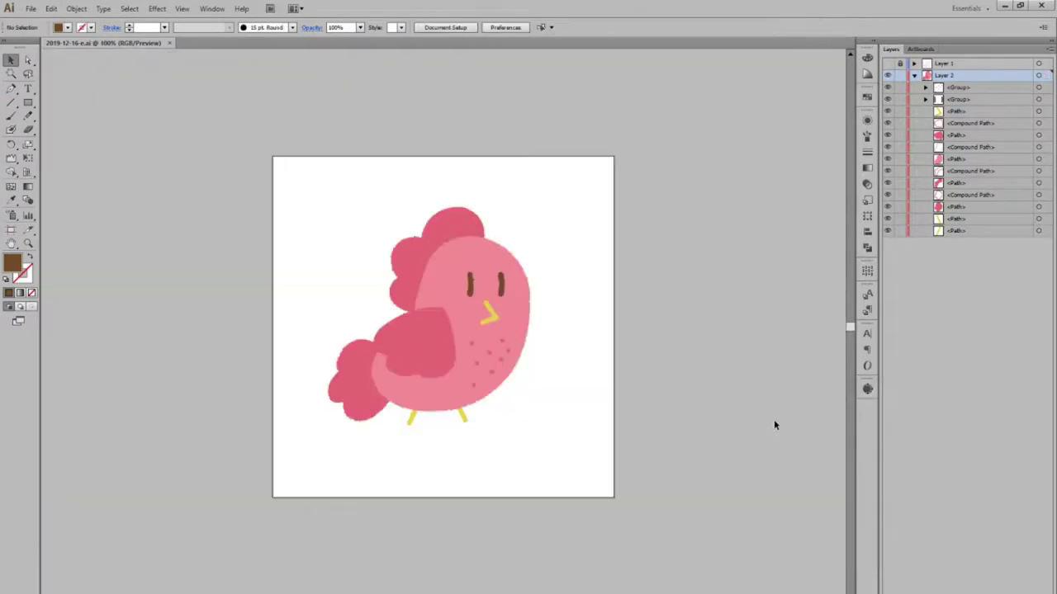
{"action": "left_click", "coordinate": [988, 198]}
{"action": "left_click_drag", "start_coordinate": [988, 198], "coordinate": [979, 158]}
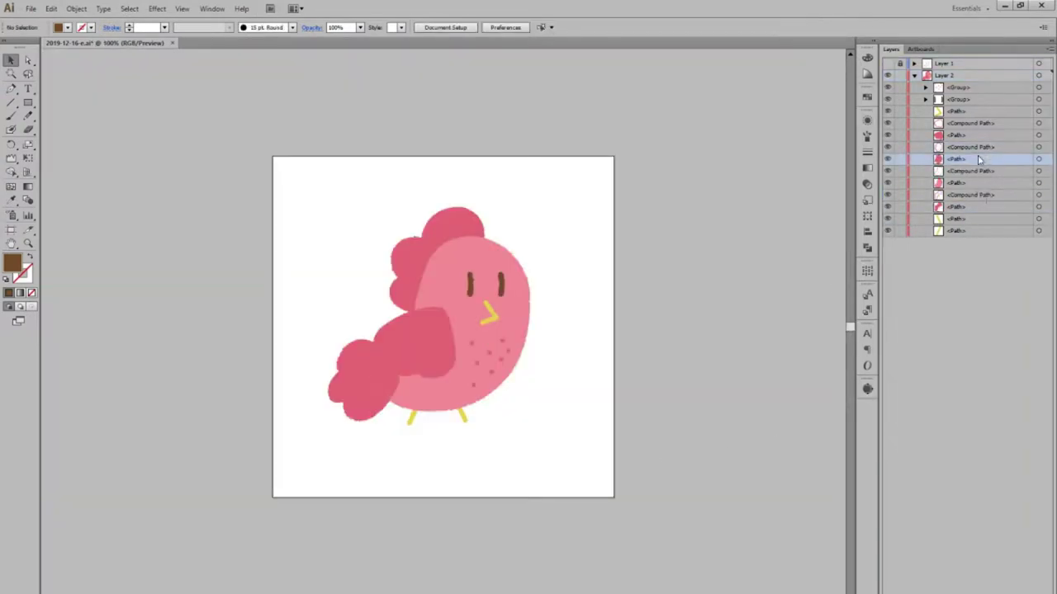
Step: Try duplicating the wing's fill and outline in place as a separate shadow shape
{"action": "left_click", "coordinate": [377, 307]}
{"action": "left_click", "coordinate": [420, 338], "text": "shift"}
{"action": "key", "text": "ctrl+c"}
{"action": "key", "text": "ctrl+f"}
{"action": "left_click_drag", "start_coordinate": [982, 147], "coordinate": [982, 149]}
{"action": "left_click", "coordinate": [866, 183]}
{"action": "key", "text": "ctrl+equal"}
{"action": "key", "text": "ctrl+equal"}
{"action": "left_click_drag", "start_coordinate": [483, 298], "coordinate": [417, 433]}
{"action": "left_click", "coordinate": [387, 588]}
Step: Unite the fill and outline of the wing, tail, crest and body into one shape each with Pathfinder
{"action": "left_click", "coordinate": [1038, 148]}
{"action": "left_click", "coordinate": [866, 247]}
{"action": "left_click", "coordinate": [734, 138]}
{"action": "left_click", "coordinate": [825, 259]}
{"action": "left_click", "coordinate": [413, 338]}
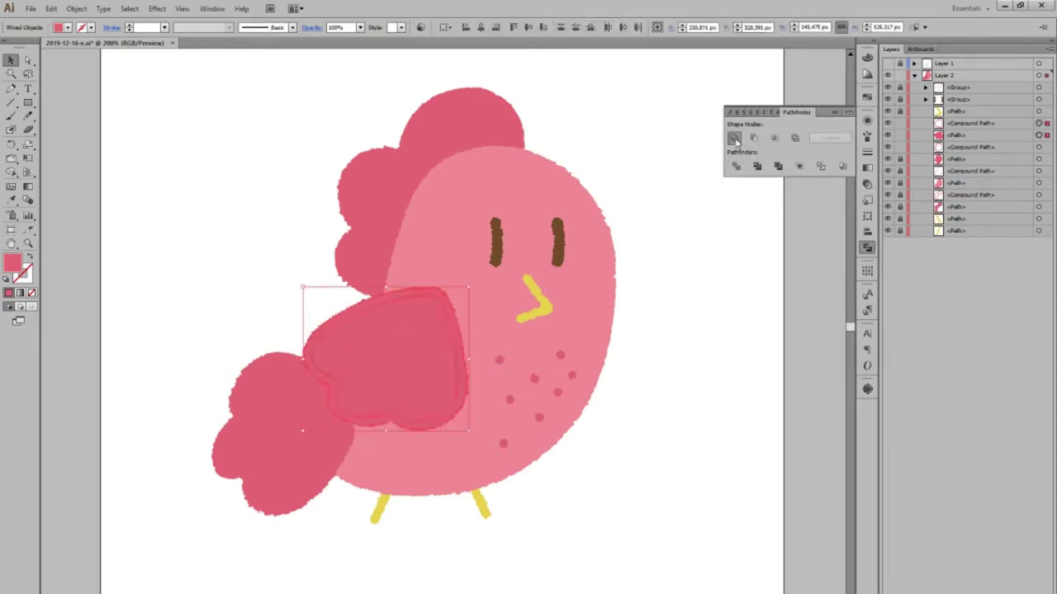
{"action": "left_click", "coordinate": [734, 138]}
{"action": "left_click", "coordinate": [734, 138]}
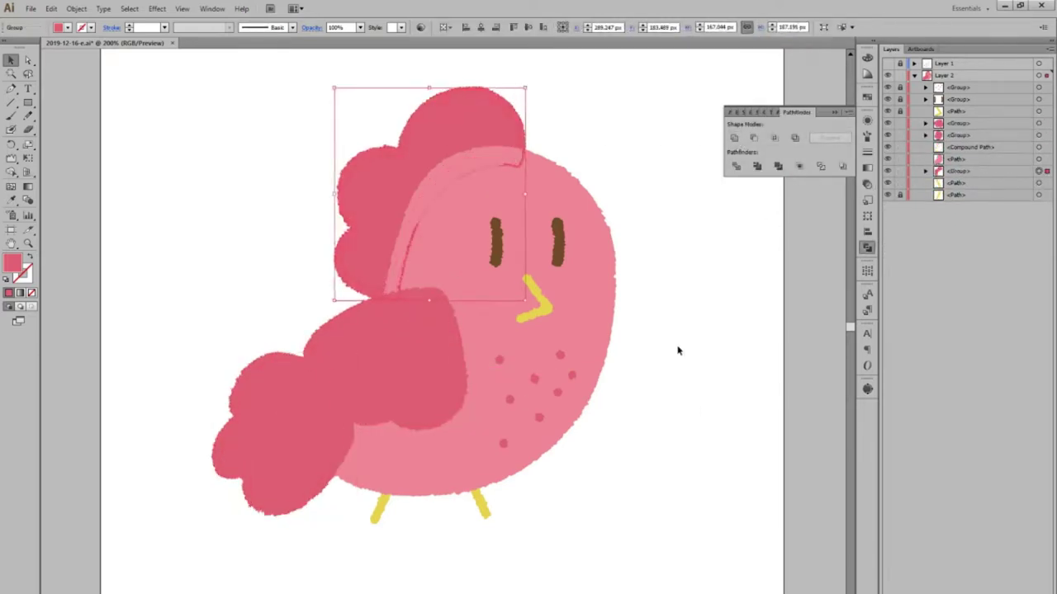
{"action": "left_click", "coordinate": [714, 368]}
Step: Turn the rear copy of the wing into a Multiply shadow with reduced opacity, shifted slightly down and toward the tail
{"action": "left_click", "coordinate": [416, 364]}
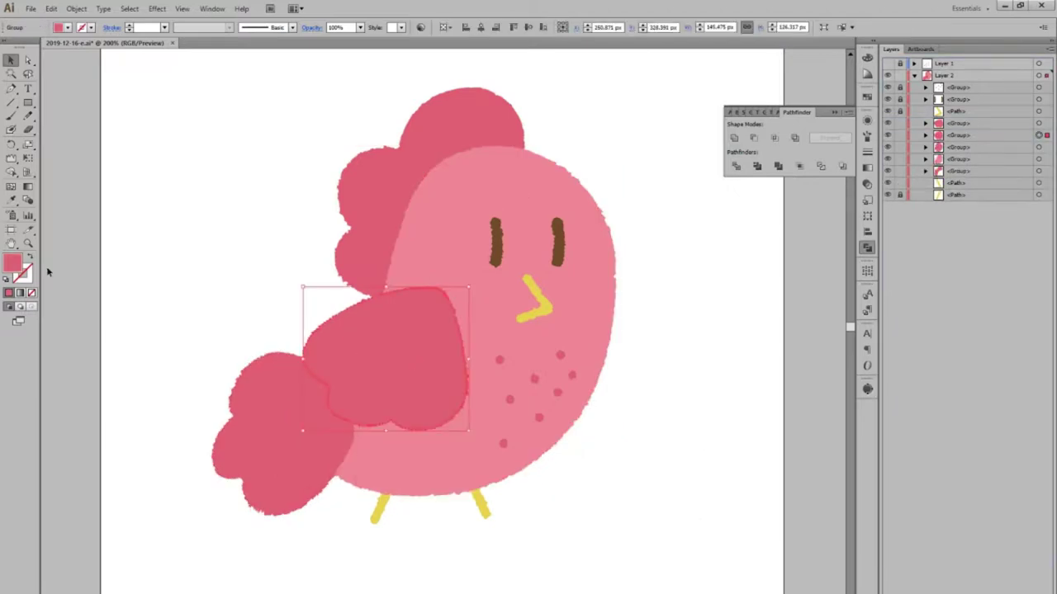
{"action": "left_click", "coordinate": [867, 183]}
{"action": "left_click_drag", "start_coordinate": [390, 378], "coordinate": [378, 385]}
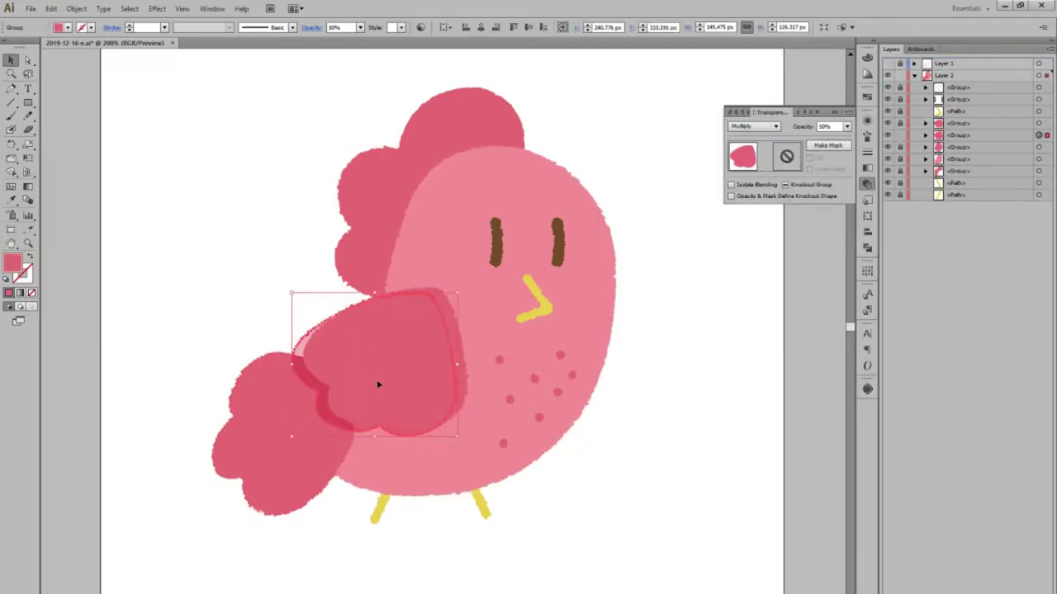
{"action": "key", "text": "ctrl+shift+a"}
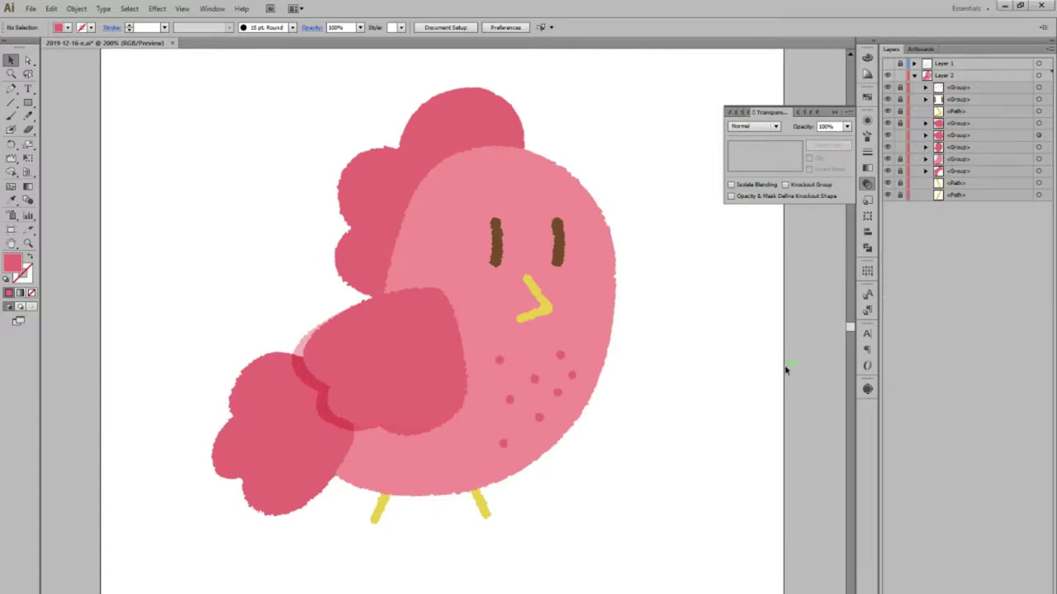
Step: Try shifting a copy of the tail toward the body as a shadow shape
{"action": "left_click", "coordinate": [307, 359]}
{"action": "left_click", "coordinate": [11, 61]}
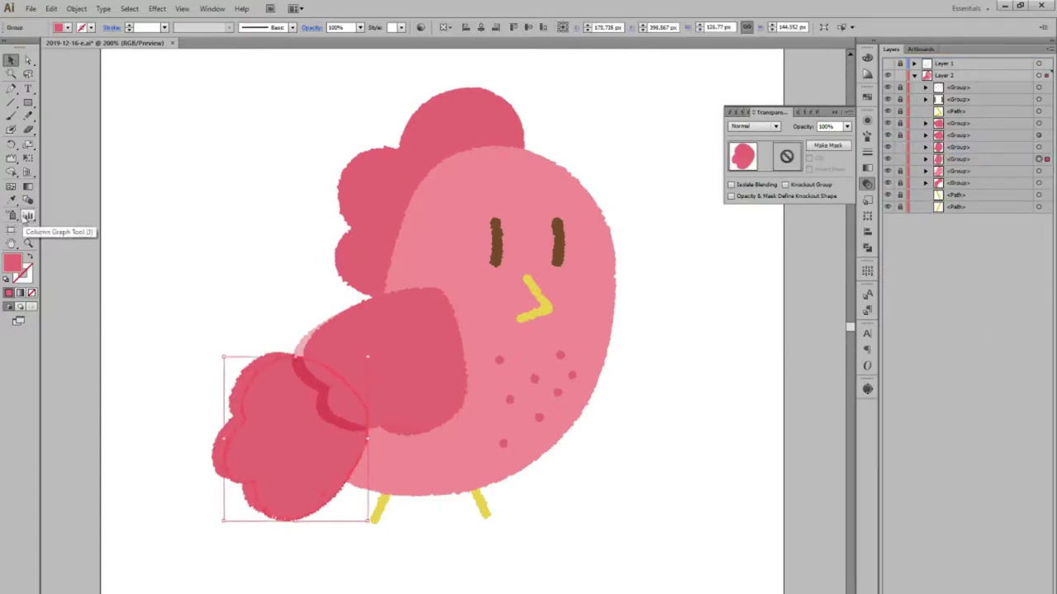
{"action": "left_click_drag", "start_coordinate": [307, 330], "coordinate": [307, 361]}
{"action": "left_click", "coordinate": [694, 504]}
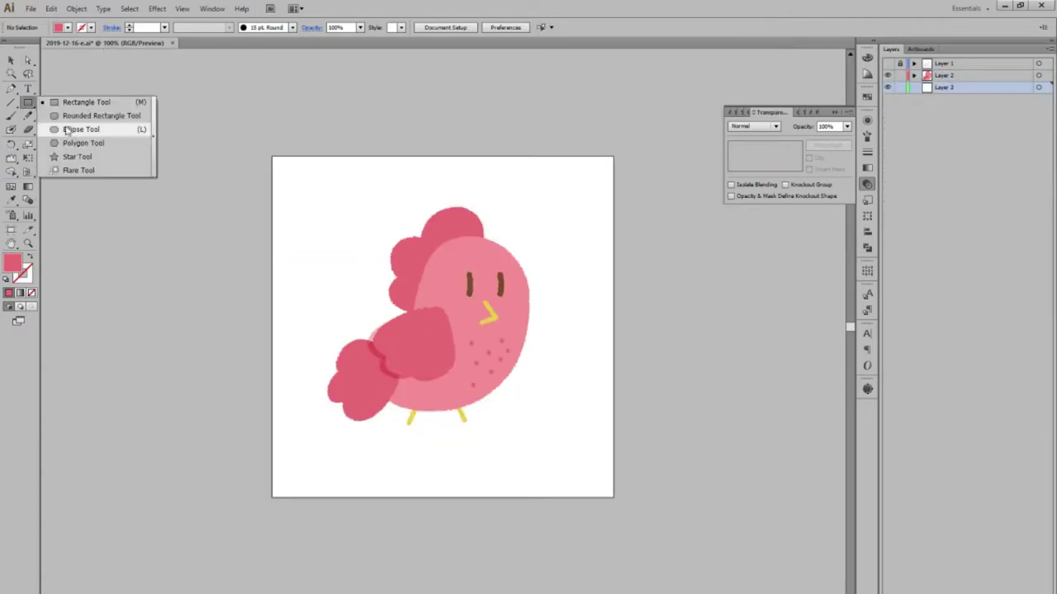
Step: Draw a brown ellipse about 296 by 122 px under the bird on Layer 3, blended with Multiply at 30% opacity
{"action": "left_click", "coordinate": [81, 130]}
{"action": "left_click_drag", "start_coordinate": [348, 378], "coordinate": [520, 446]}
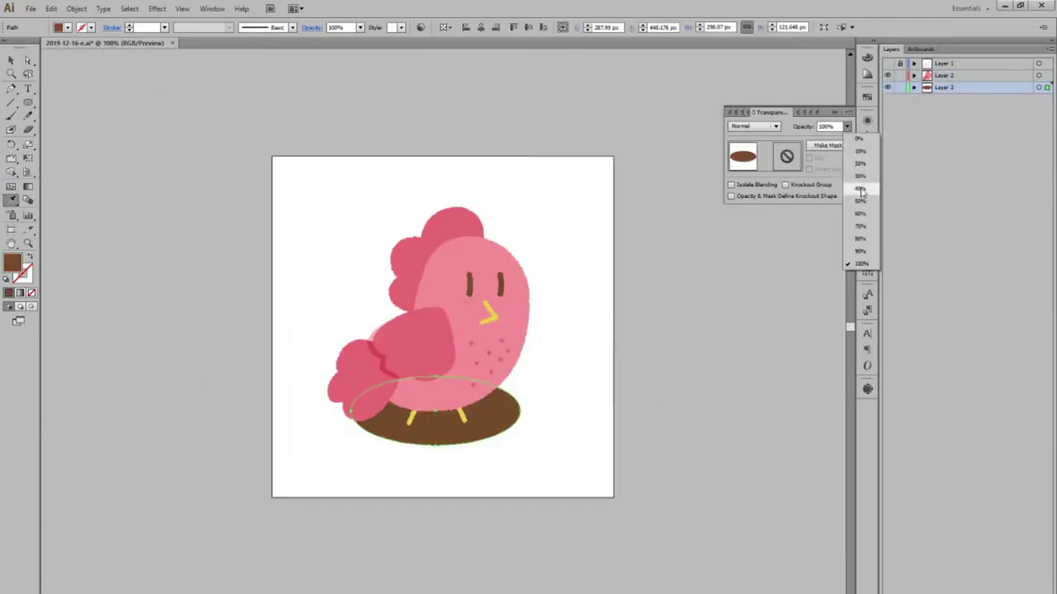
{"action": "left_click", "coordinate": [859, 165]}
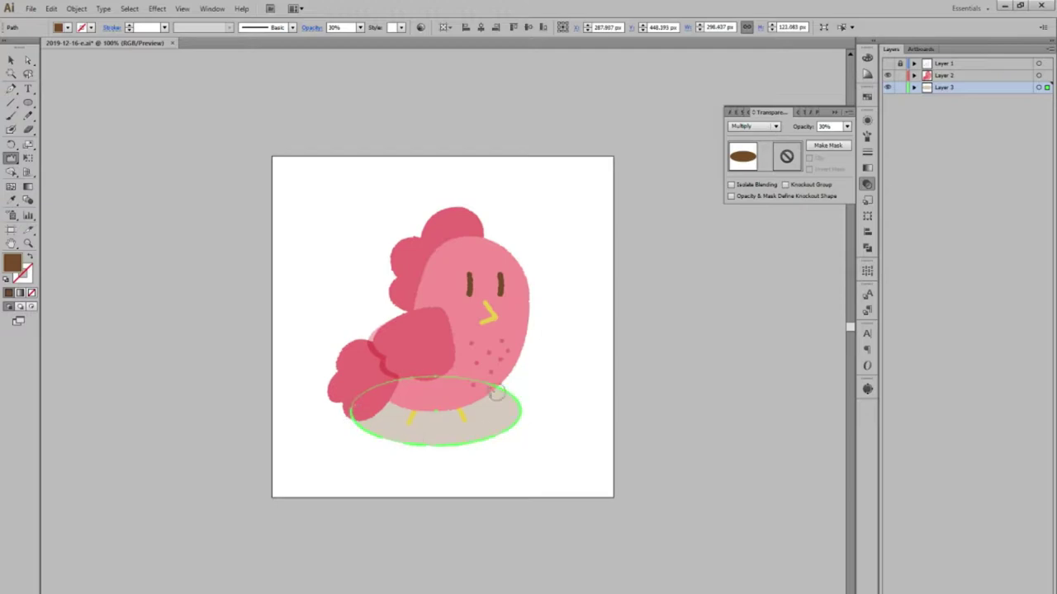
Step: Roughen the ellipse's edge with the Wrinkle tool, then shrink it into a ground shadow beneath the bird's feet
{"action": "left_click_drag", "start_coordinate": [522, 445], "coordinate": [484, 431]}
{"action": "key", "text": "s"}
{"action": "left_click", "coordinate": [128, 284]}
{"action": "left_click", "coordinate": [438, 420]}
{"action": "left_click_drag", "start_coordinate": [438, 420], "coordinate": [466, 440]}
{"action": "left_click", "coordinate": [518, 530]}
Step: Draw a brown background rectangle covering the whole artboard on Layer 4
{"action": "left_click", "coordinate": [28, 100]}
{"action": "mouse_move", "coordinate": [272, 156]}
{"action": "left_mouse_down"}
{"action": "mouse_move", "coordinate": [594, 433]}
{"action": "mouse_move", "coordinate": [614, 498]}
{"action": "left_mouse_up"}
{"action": "key", "text": "v"}
{"action": "left_click", "coordinate": [200, 324]}
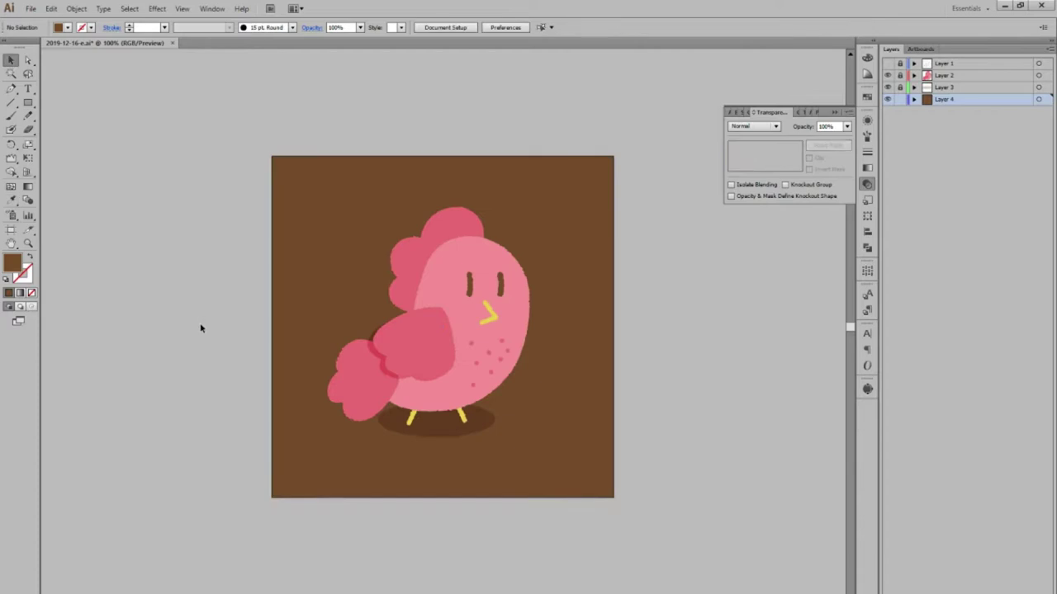
Step: Inset the background rectangle from the artboard edges and reshape it with gently bulging sides and rounded corners
{"action": "scroll", "coordinate": [347, 289], "scroll_direction": "down", "scroll_amount": 2}
{"action": "left_click", "coordinate": [347, 289]}
{"action": "key", "text": "p"}
{"action": "left_click_drag", "start_coordinate": [613, 101], "coordinate": [625, 113]}
{"action": "left_click_drag", "start_coordinate": [615, 446], "coordinate": [618, 444]}
{"action": "key", "text": "v"}
{"action": "left_click", "coordinate": [740, 529]}
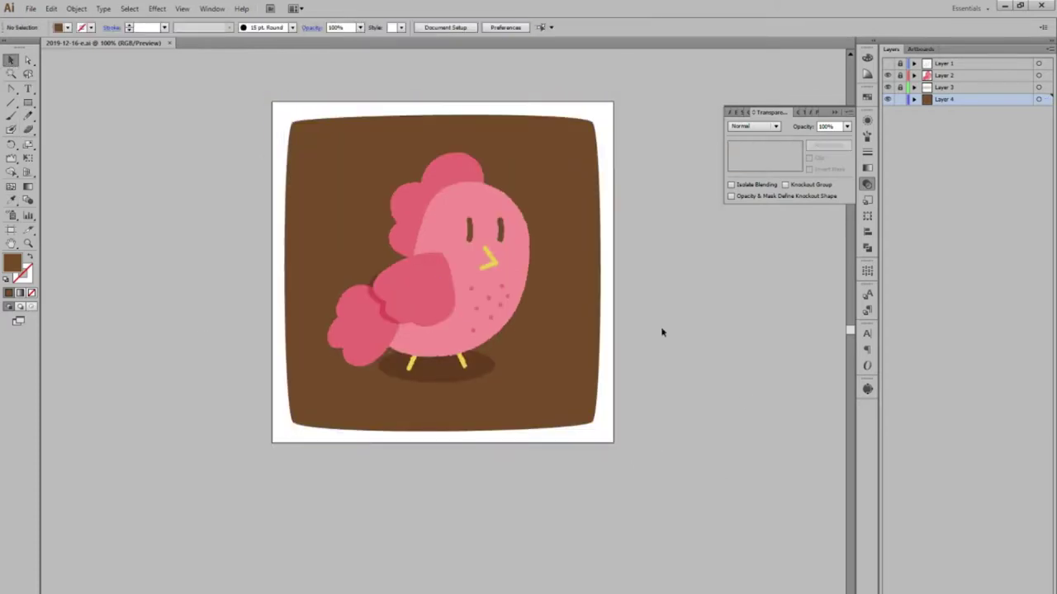
Step: Try a different fill color on the background shape
{"action": "left_click", "coordinate": [900, 75]}
{"action": "left_click", "coordinate": [914, 75]}
{"action": "left_click", "coordinate": [578, 388]}
{"action": "double_click", "coordinate": [11, 263]}
{"action": "left_click", "coordinate": [575, 347]}
Step: Recolor the background shape mint green by shifting the hue of its fill
{"action": "left_click", "coordinate": [495, 371]}
{"action": "left_click", "coordinate": [753, 127]}
{"action": "left_click", "coordinate": [747, 140]}
{"action": "left_click", "coordinate": [11, 200]}
{"action": "left_click", "coordinate": [488, 261]}
{"action": "left_click_drag", "start_coordinate": [846, 127], "coordinate": [817, 136]}
{"action": "double_click", "coordinate": [12, 263]}
{"action": "left_click_drag", "start_coordinate": [469, 475], "coordinate": [473, 423]}
{"action": "key", "text": "Return"}
{"action": "key", "text": "v"}
{"action": "left_click", "coordinate": [94, 220]}
Step: Enlarge the grey paper texture image on Layer 5 well beyond the artboard and change its blending mode to overlay the artwork
{"action": "left_click", "coordinate": [913, 76]}
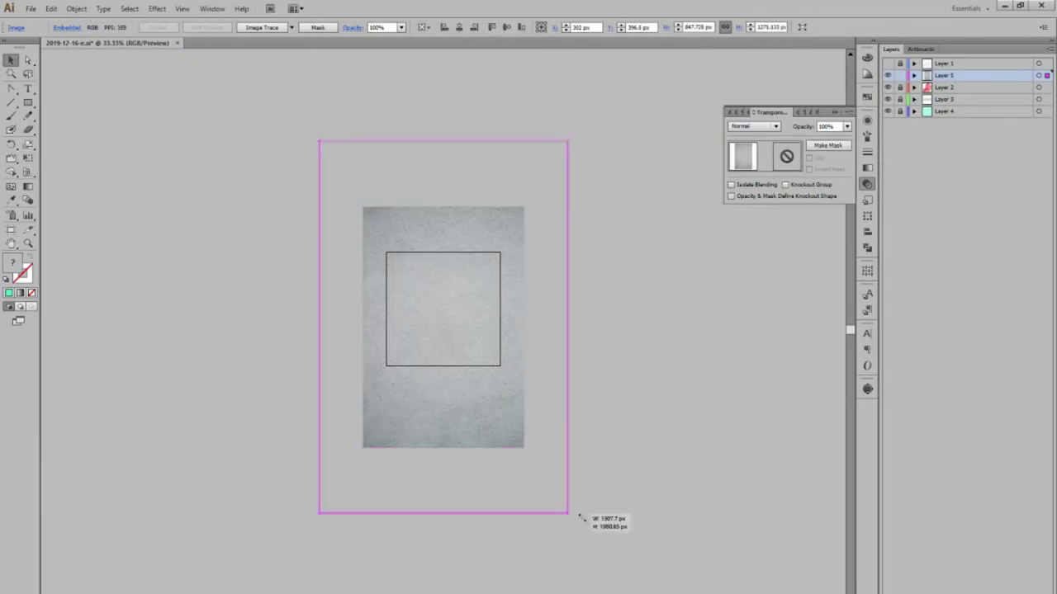
{"action": "left_click", "coordinate": [753, 126]}
{"action": "left_click", "coordinate": [750, 241]}
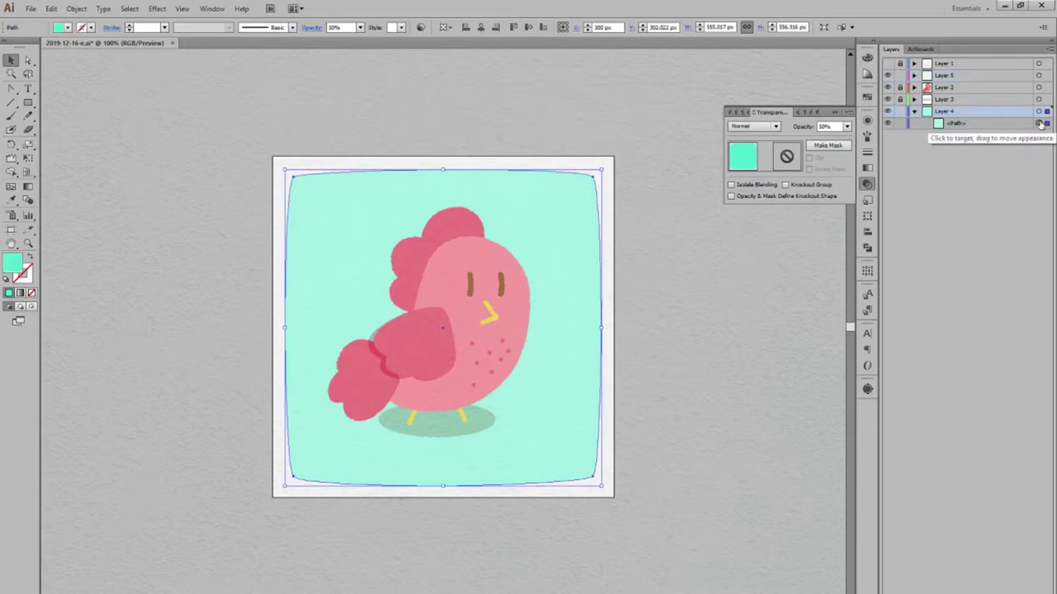
Step: Clip the paper texture image to a copy of the mint background shape and set the image's opacity to 20%
{"action": "left_click", "coordinate": [446, 330]}
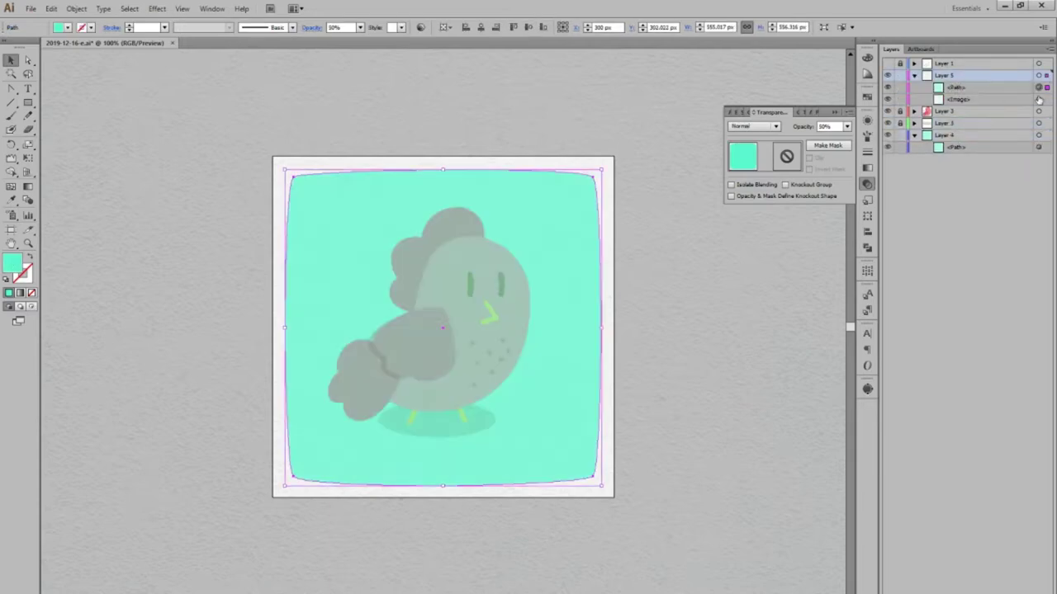
{"action": "left_click", "coordinate": [847, 126]}
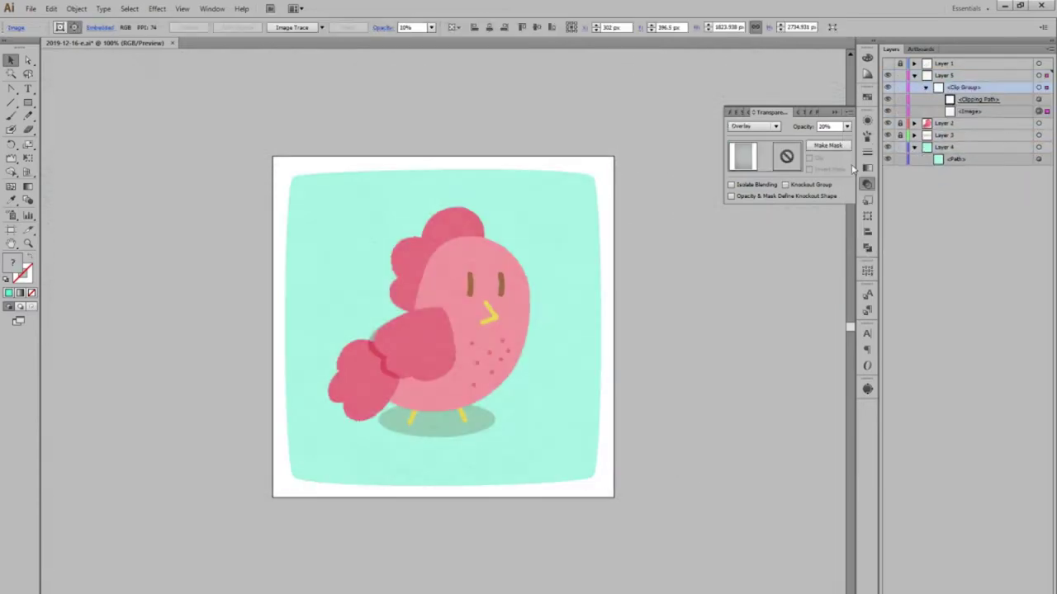
{"action": "left_click", "coordinate": [859, 151]}
Step: Unlock Layer 2, list its individual bird shapes and select the body group
{"action": "left_click", "coordinate": [900, 122]}
{"action": "left_click", "coordinate": [412, 343]}
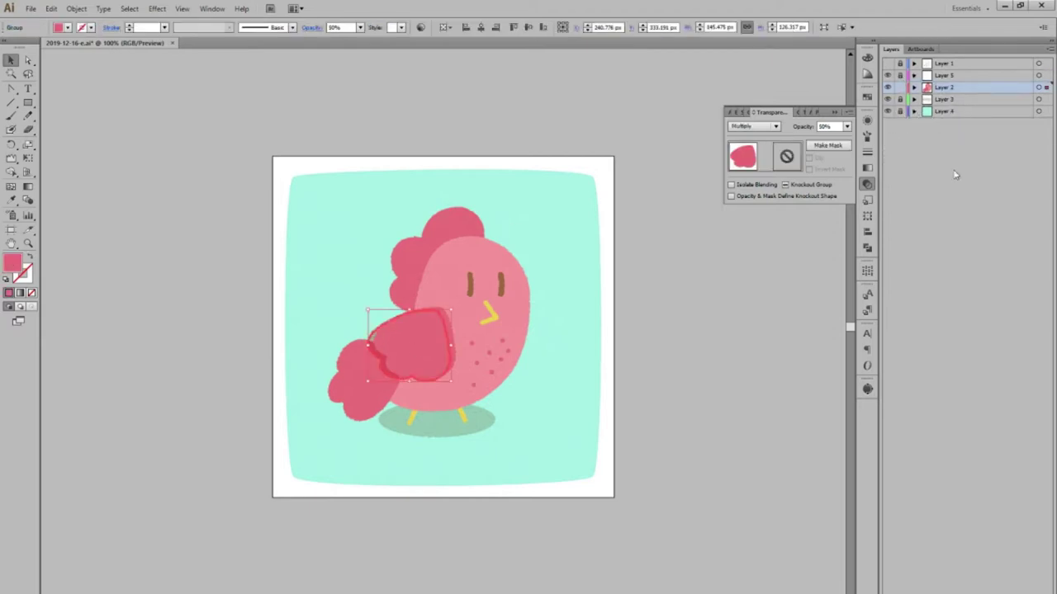
{"action": "left_click", "coordinate": [914, 87]}
{"action": "left_click", "coordinate": [927, 175]}
{"action": "left_click", "coordinate": [927, 175]}
{"action": "left_click", "coordinate": [487, 330]}
{"action": "left_click", "coordinate": [797, 111]}
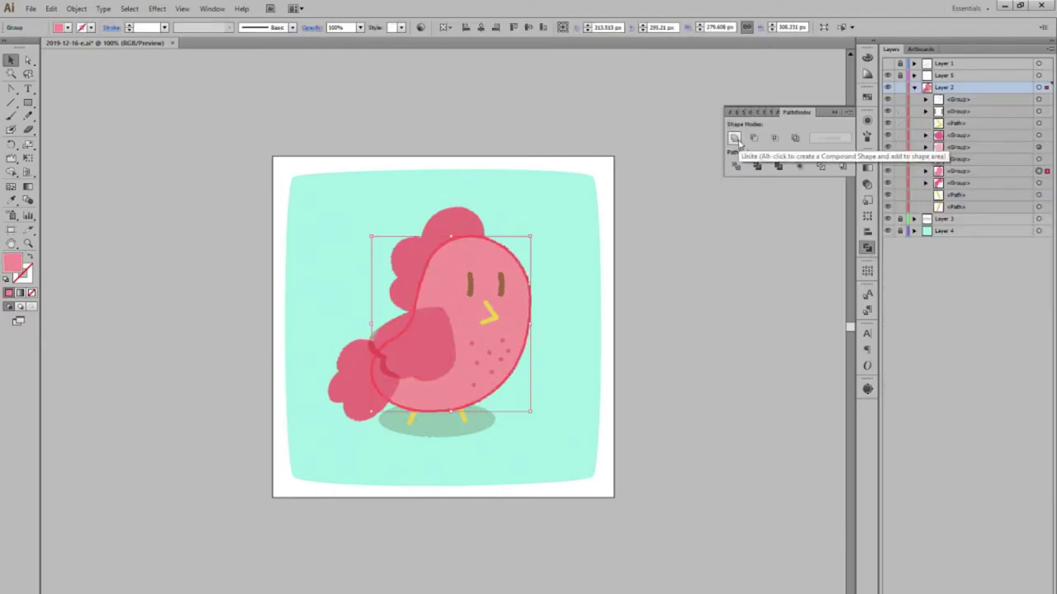
Step: Hide the wing and draw a closed Pen path around its shadow, following the body's curved back edge
{"action": "key", "text": "ctrl+equal"}
{"action": "key", "text": "ctrl+equal"}
{"action": "key", "text": "ctrl+equal"}
{"action": "key", "text": "ctrl+shift+a"}
{"action": "key", "text": "p"}
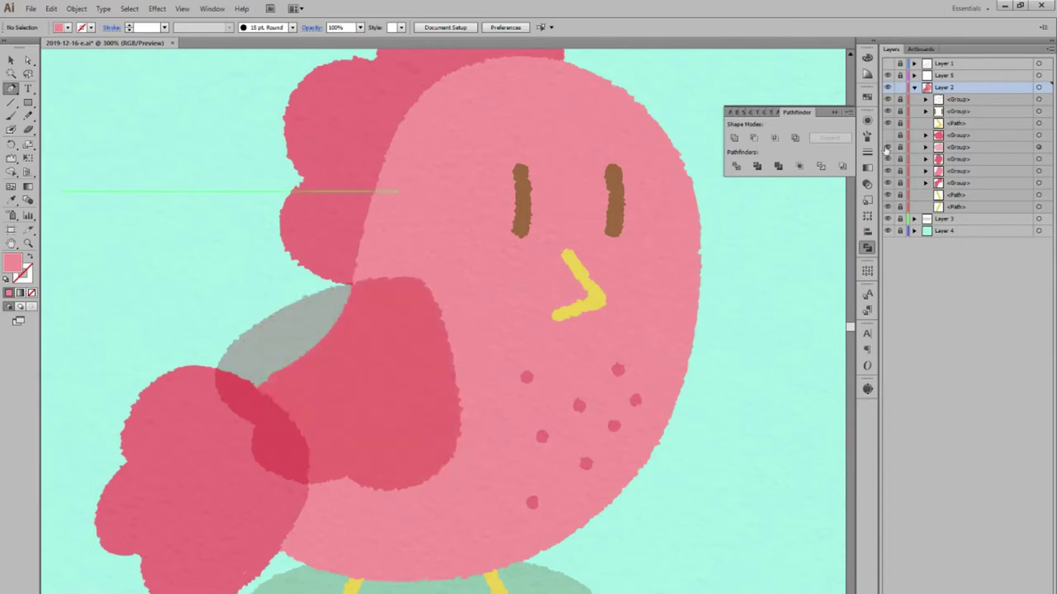
{"action": "left_click", "coordinate": [355, 284]}
{"action": "left_click", "coordinate": [266, 378]}
{"action": "left_click", "coordinate": [225, 486]}
{"action": "left_click", "coordinate": [247, 438]}
{"action": "left_click", "coordinate": [345, 530]}
{"action": "left_click", "coordinate": [485, 506]}
{"action": "left_click", "coordinate": [504, 440]}
{"action": "left_click", "coordinate": [472, 301]}
{"action": "left_click", "coordinate": [442, 255]}
{"action": "left_click", "coordinate": [356, 266]}
Step: Try clipping the wing shadow with the drawn path alone, and undo the clipping mask
{"action": "key", "text": "ctrl+7"}
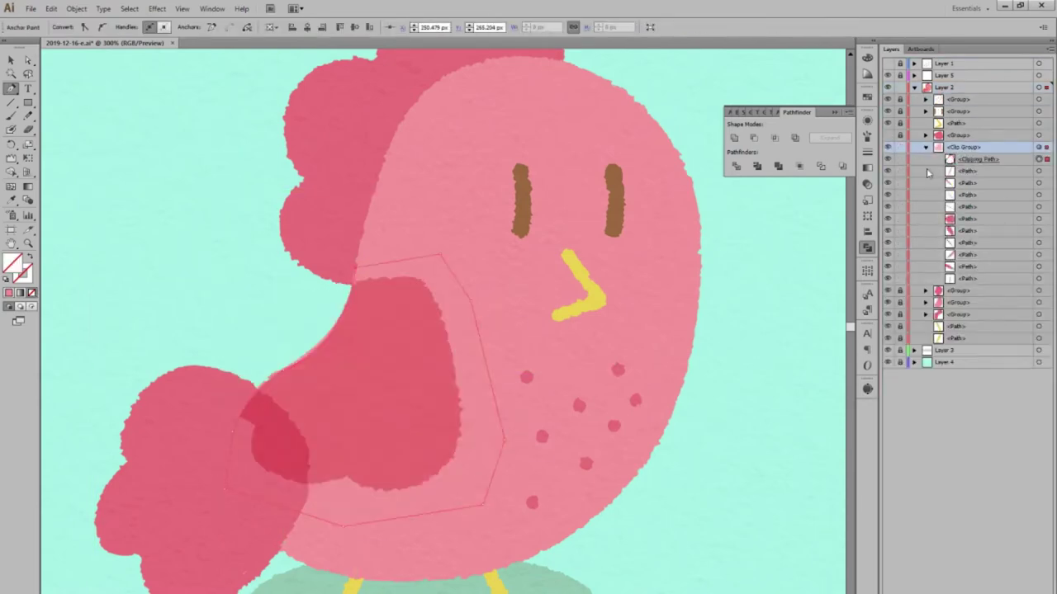
{"action": "key", "text": "ctrl+z"}
{"action": "key", "text": "ctrl+z"}
{"action": "key", "text": "ctrl+z"}
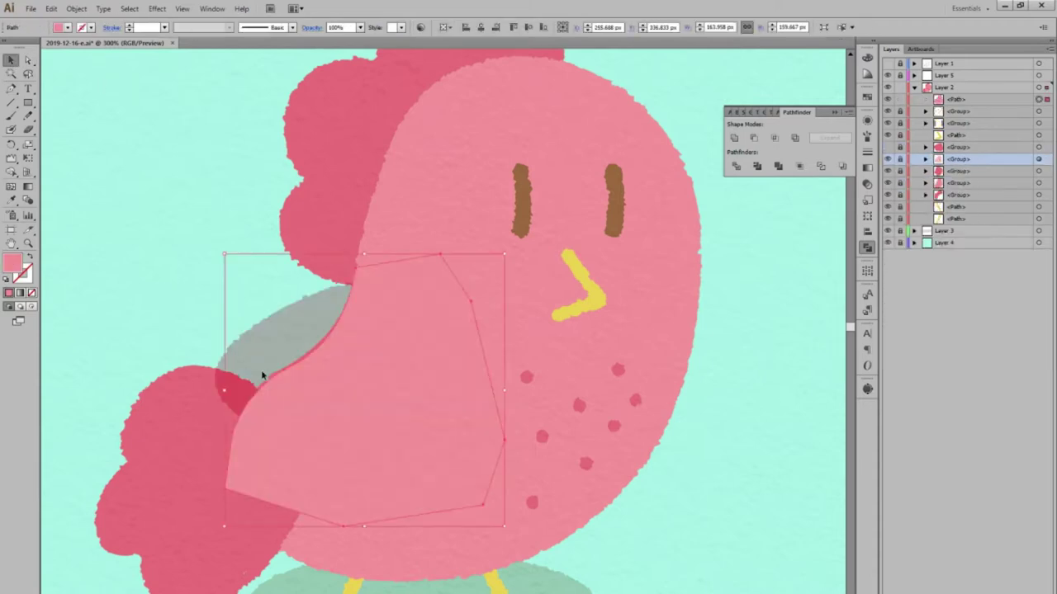
Step: Draw a second closed Pen path over the tail's upper part where the wing shadow overlaps it, following the tail's curved edge
{"action": "left_click", "coordinate": [160, 384]}
{"action": "left_click", "coordinate": [213, 366]}
{"action": "left_click", "coordinate": [268, 405]}
{"action": "left_click", "coordinate": [227, 449]}
{"action": "left_click", "coordinate": [160, 384]}
{"action": "key", "text": "v"}
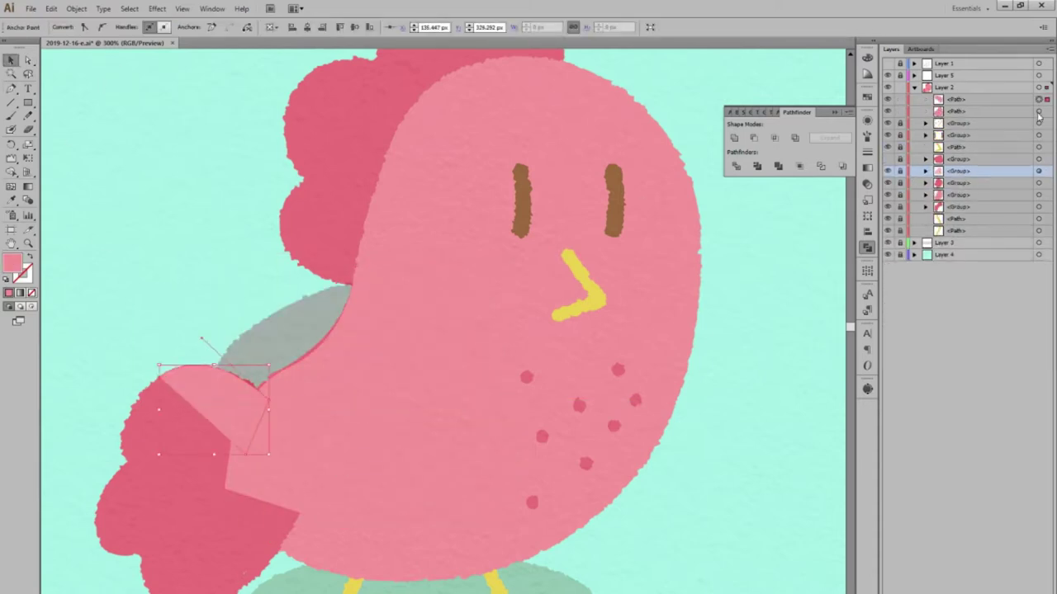
Step: Clip the wing shadow with the body and tail paths so it falls only on those two shapes
{"action": "left_click", "coordinate": [1038, 115], "text": "shift"}
{"action": "key", "text": "ctrl+7"}
{"action": "key", "text": "ctrl+shift+a"}
Step: Select all of the bird artwork on Layer 2 and group it
{"action": "key", "text": "ctrl+minus"}
{"action": "key", "text": "ctrl+minus"}
{"action": "key", "text": "ctrl+minus"}
{"action": "key", "text": "ctrl+minus"}
{"action": "left_click", "coordinate": [1036, 87]}
{"action": "key", "text": "ctrl+g"}
{"action": "key", "text": "ctrl+shift+a"}
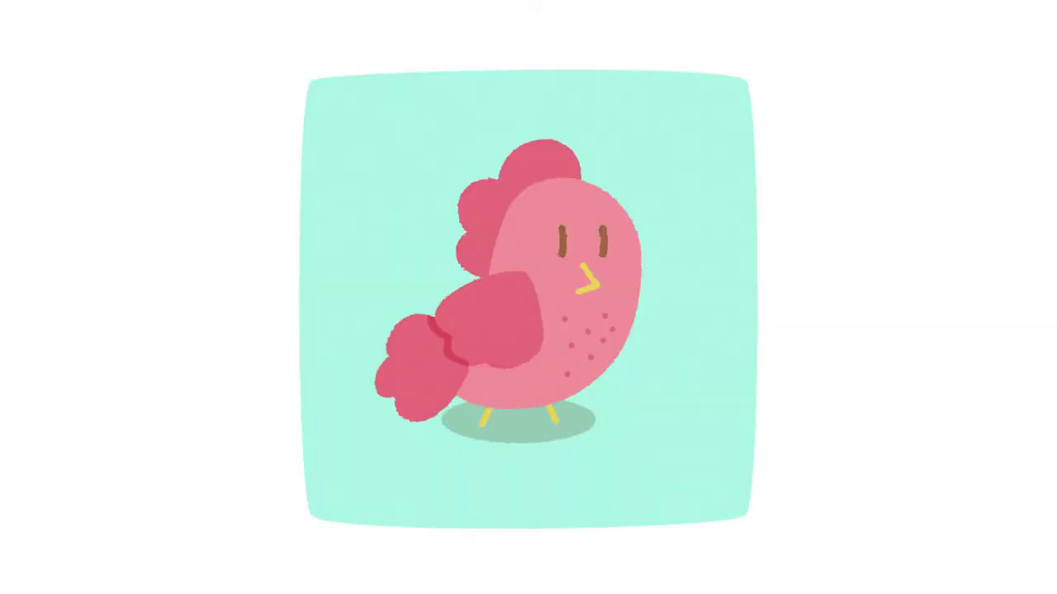